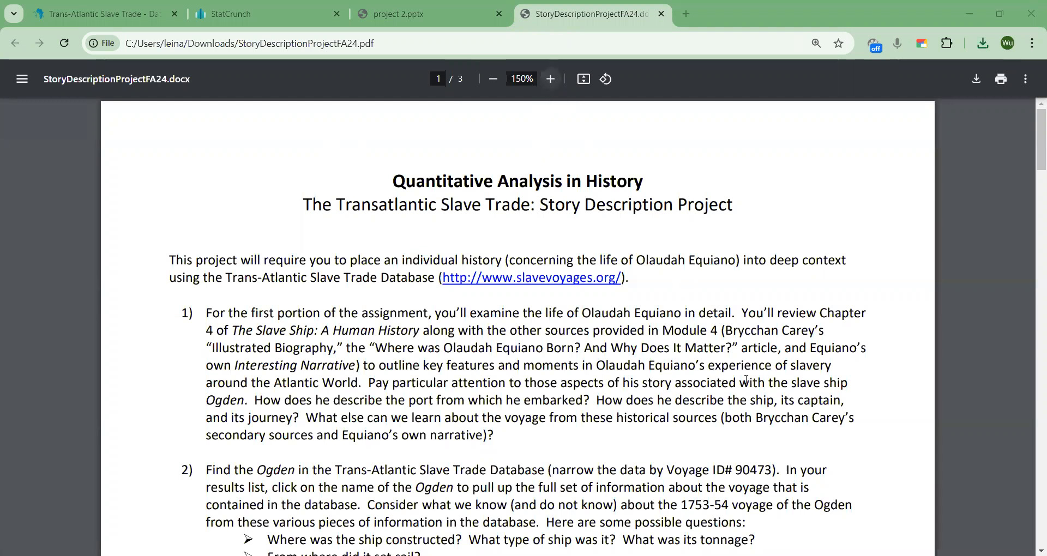
# Circle the ship name Ogden and Voyage ID# 90473 in item 2 of the project instructions
pyautogui.scroll(-1, 746, 380)
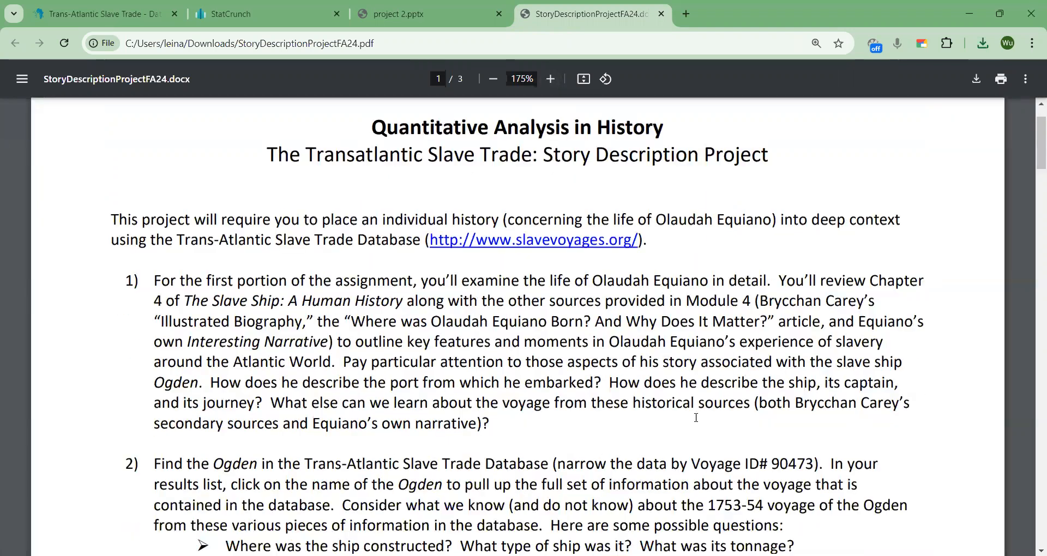
pyautogui.scroll(-2, 696, 417)
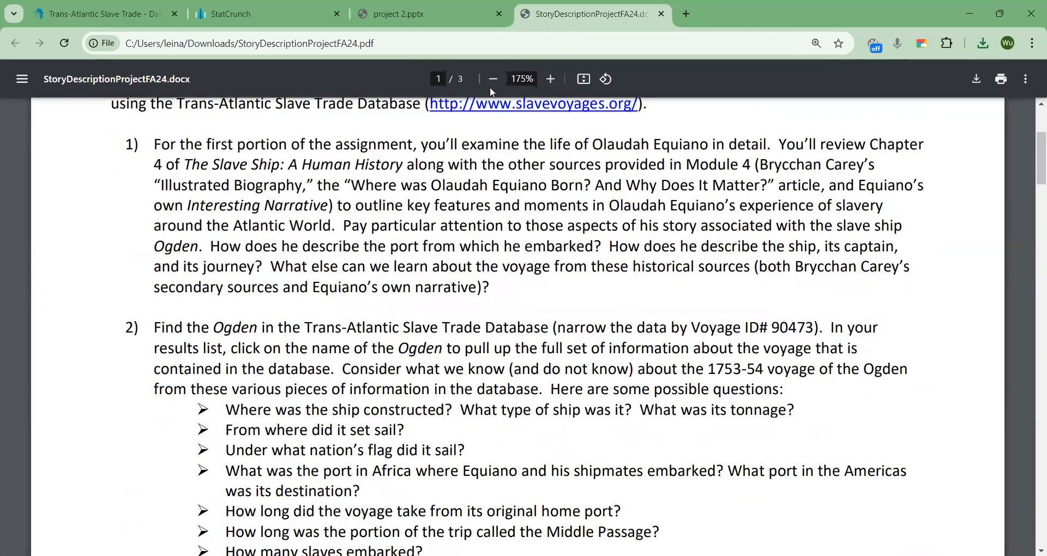
pyautogui.moveTo(439, 328)
pyautogui.mouseDown()
pyautogui.moveTo(436, 357)
pyautogui.moveTo(440, 331)
pyautogui.mouseUp()
pyautogui.moveTo(750, 314); pyautogui.dragTo(754, 309)
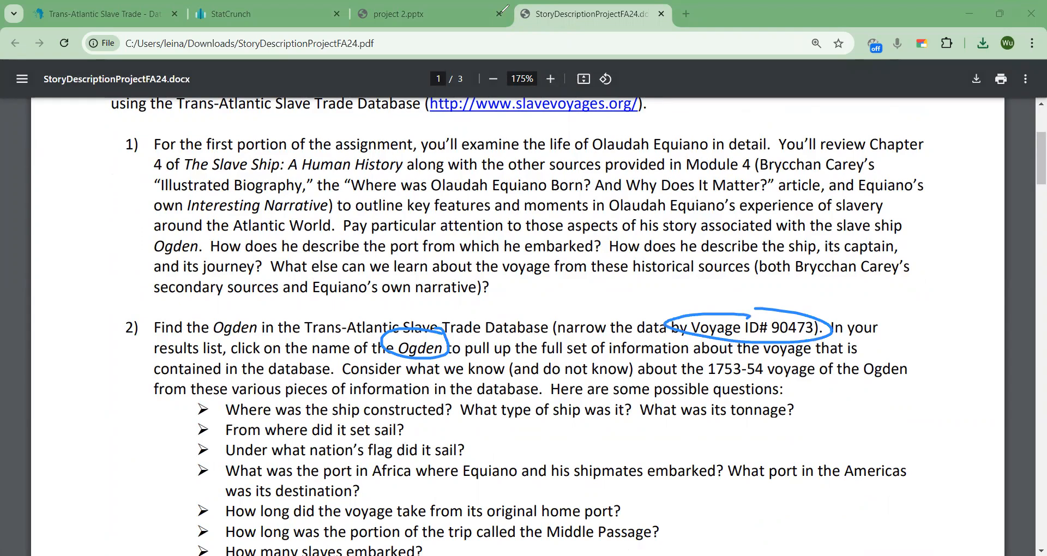
# Filter the Trans-Atlantic Slave Trade database to the voyage whose Voyage ID is equal to 90473
pyautogui.click(75, 15)
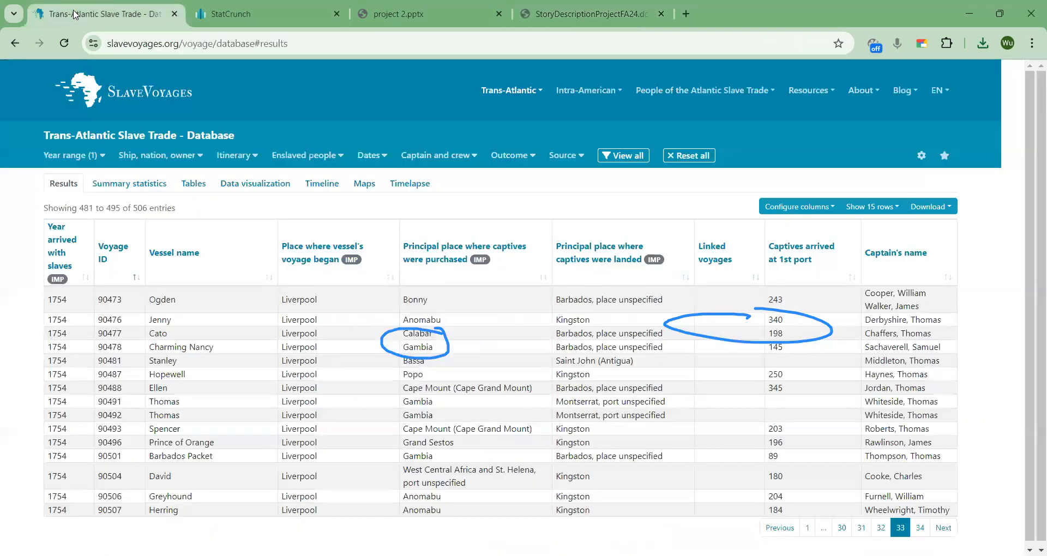
pyautogui.click(161, 157)
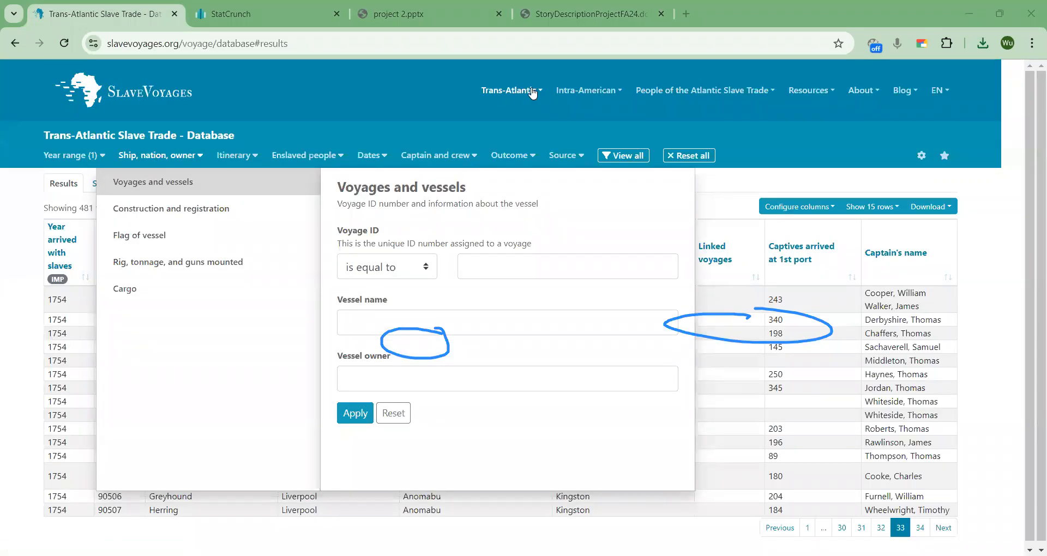
pyautogui.click(686, 83)
pyautogui.click(467, 266)
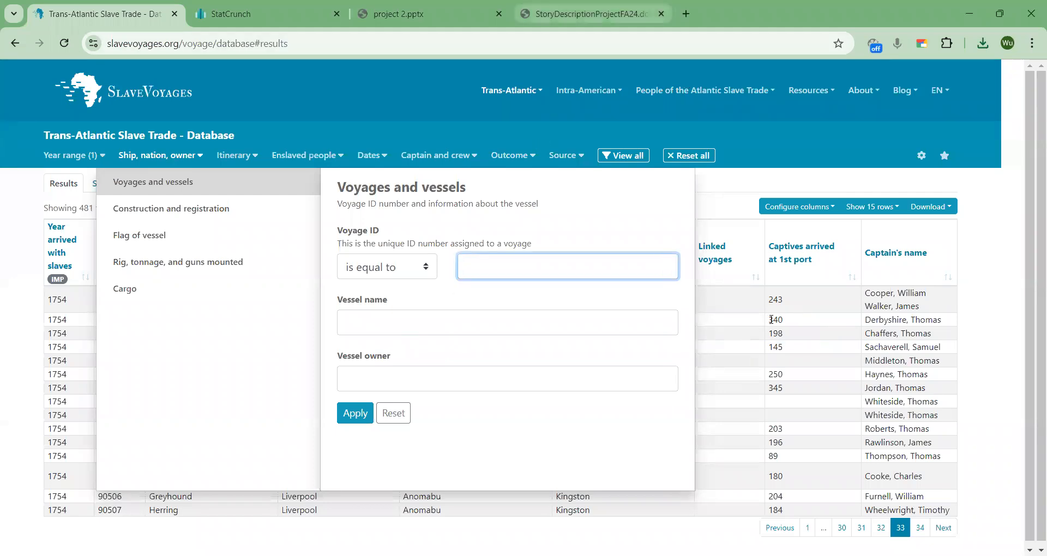
pyautogui.click(593, 14)
pyautogui.click(124, 23)
pyautogui.write('90473')
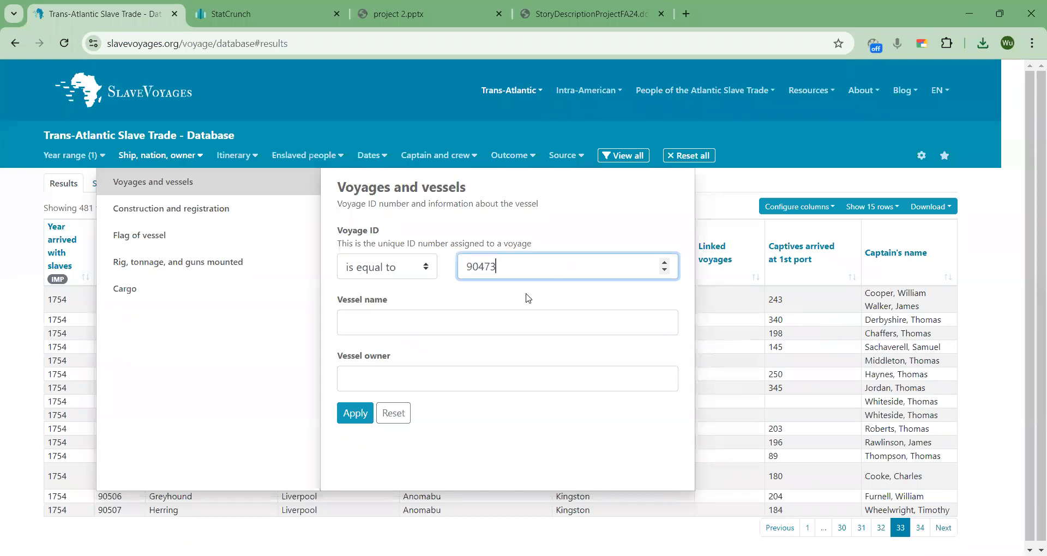
pyautogui.click(342, 419)
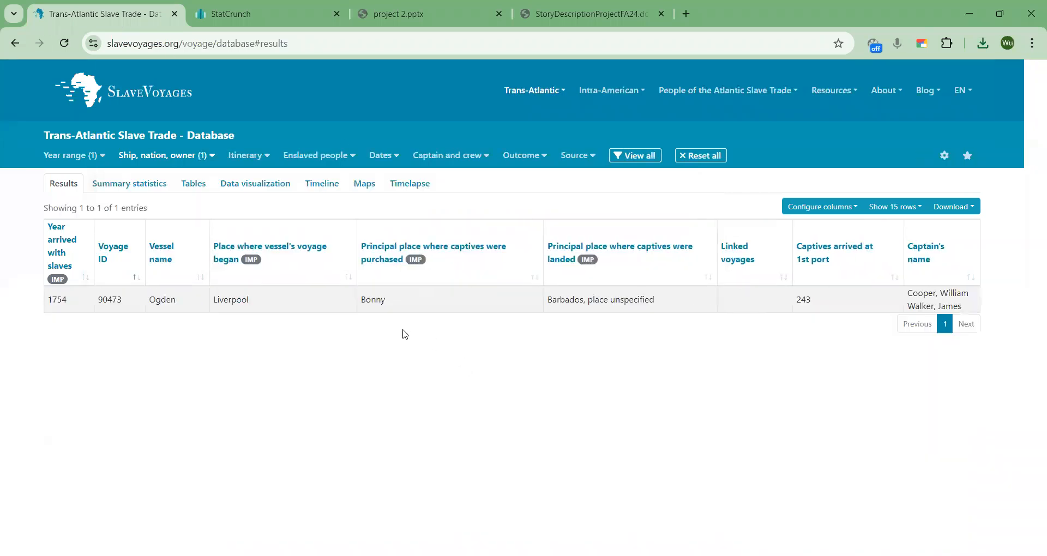
# Review the full detail record of the Ogden voyage, including its ship, owner and outcome sections, and close it
pyautogui.click(155, 307)
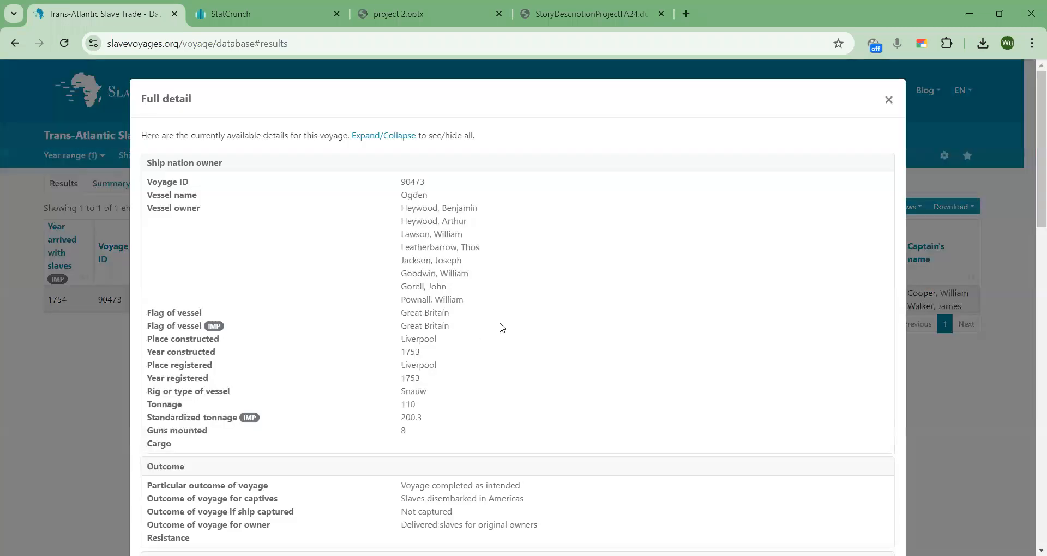
pyautogui.scroll(-4, 504, 385)
pyautogui.scroll(4, 505, 392)
pyautogui.click(889, 101)
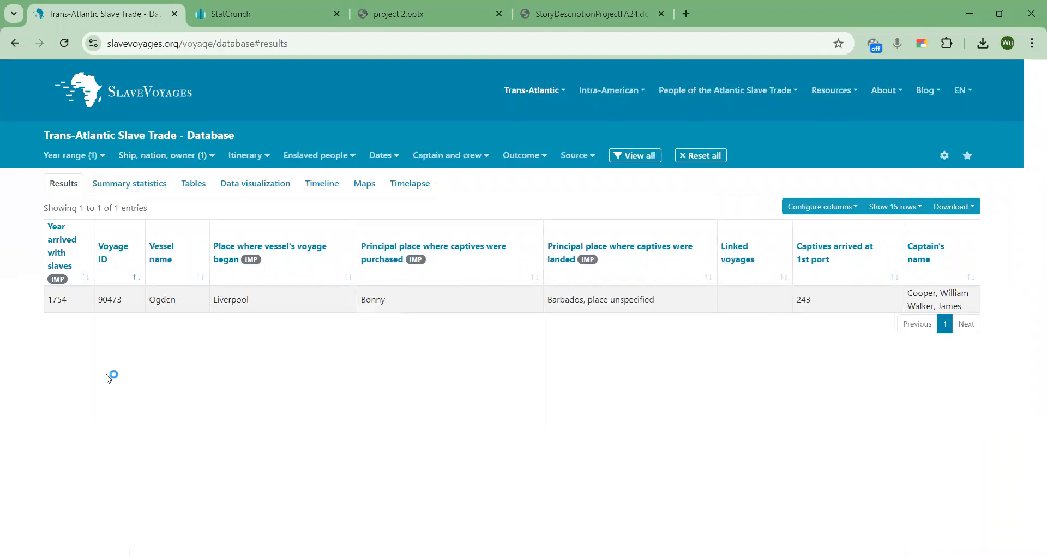
# Highlight the phrase about the 1753-54 voyage in item 2 of the project instructions
pyautogui.moveTo(174, 281); pyautogui.dragTo(189, 279)
pyautogui.click(591, 14)
pyautogui.moveTo(698, 368); pyautogui.dragTo(812, 364)
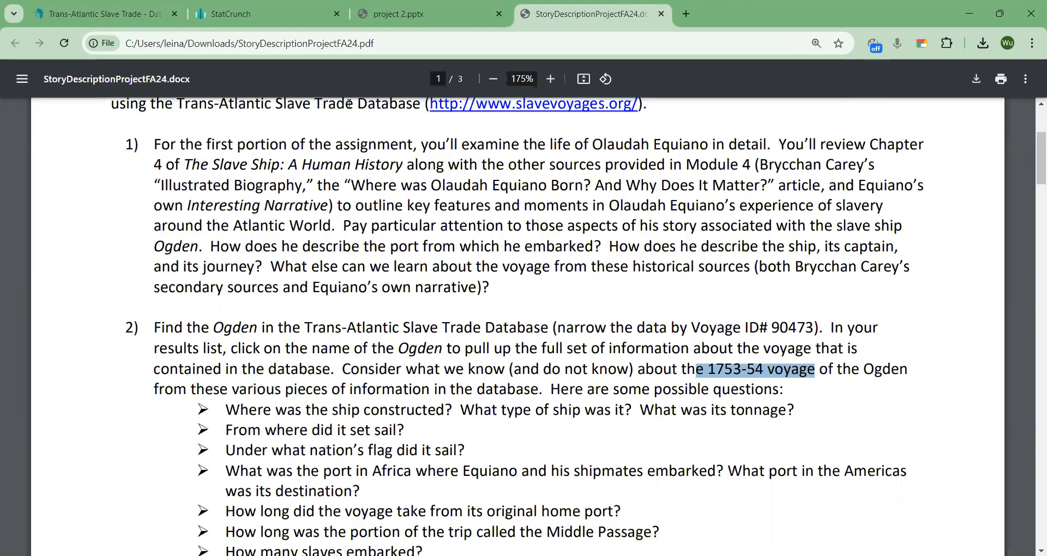
# Apply the 1753 to 1754 year range in the voyage database and remove the Voyage ID filter
pyautogui.click(115, 13)
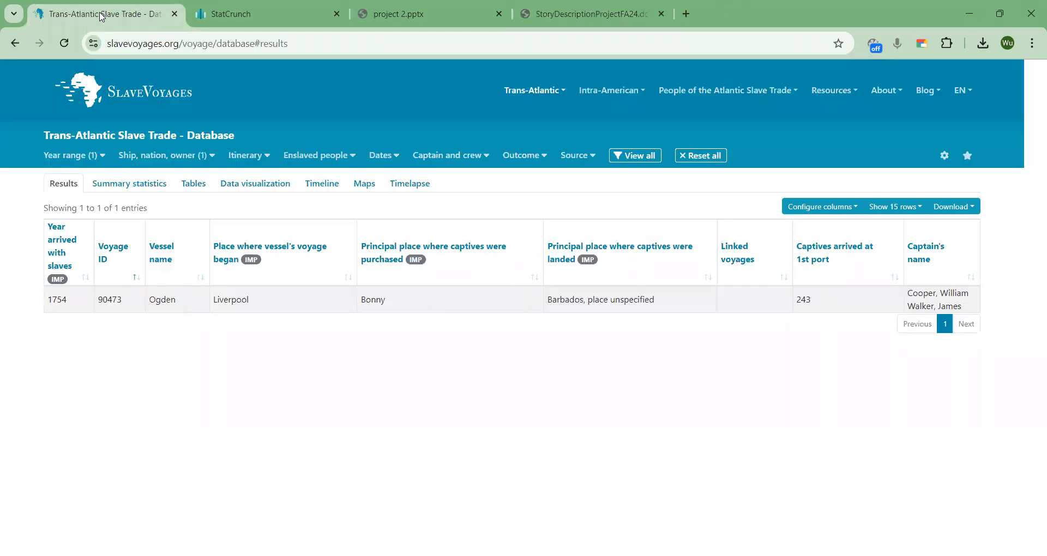
pyautogui.click(77, 158)
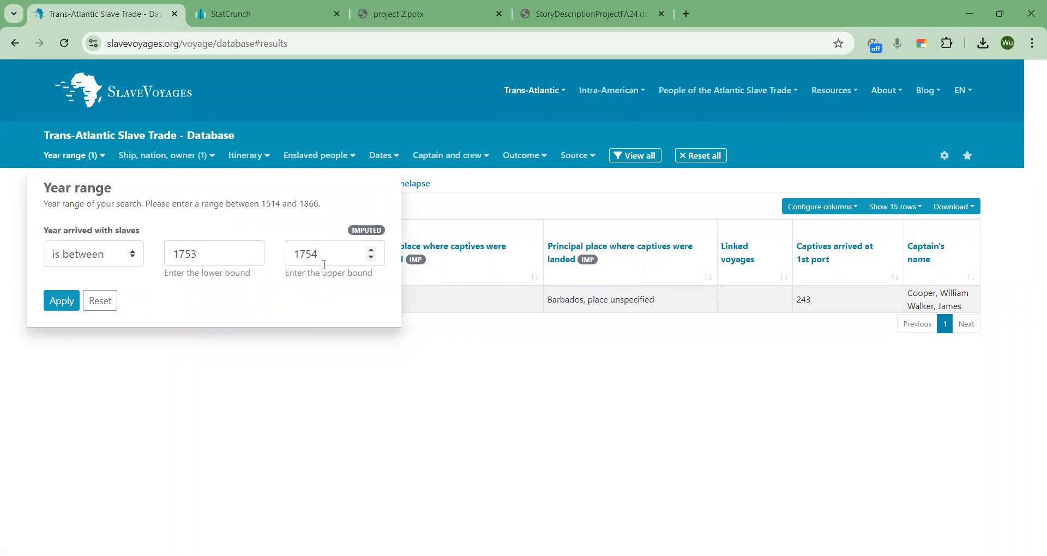
pyautogui.click(60, 301)
pyautogui.click(166, 157)
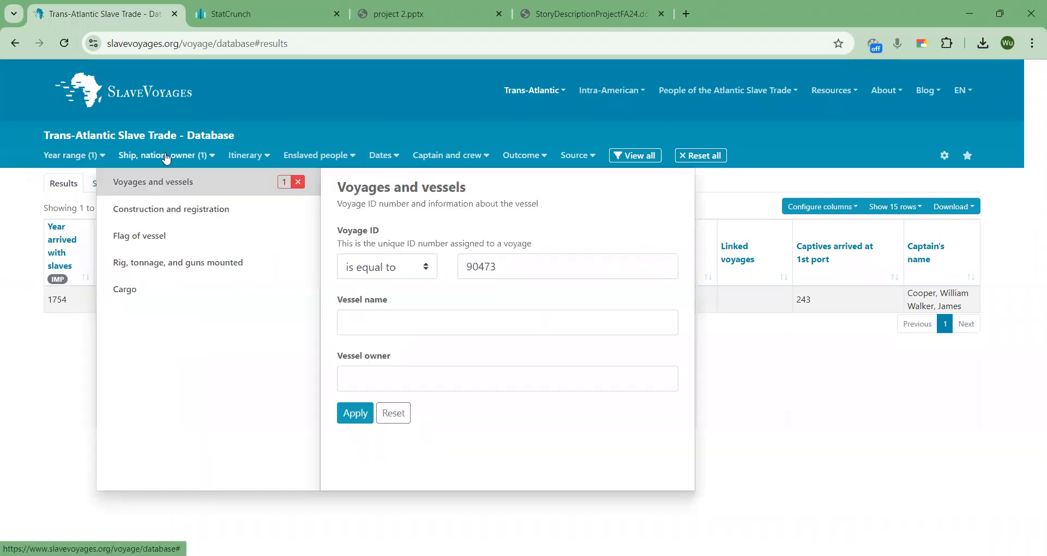
pyautogui.click(295, 180)
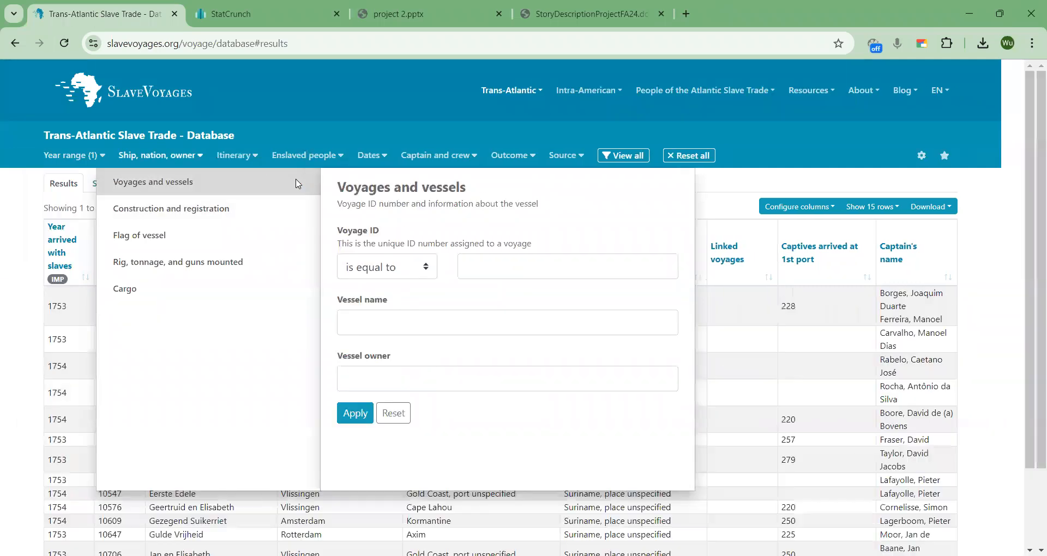
pyautogui.click(356, 418)
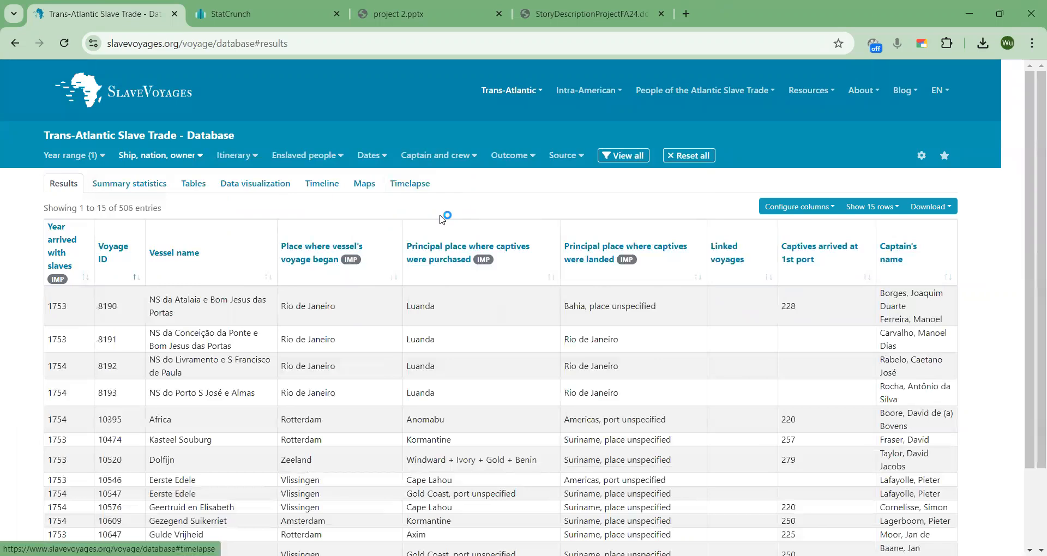
# Browse the voyages from 1753 to 1754, including the last page, and locate the Ogden on page 33 of the results
pyautogui.scroll(-2, 463, 376)
pyautogui.scroll(-1, 453, 378)
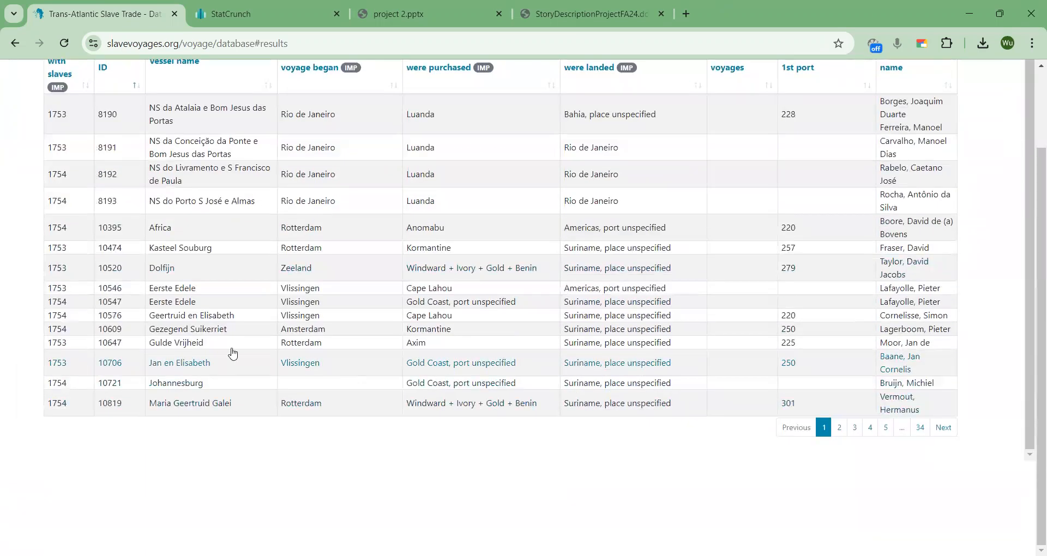
pyautogui.scroll(1, 229, 344)
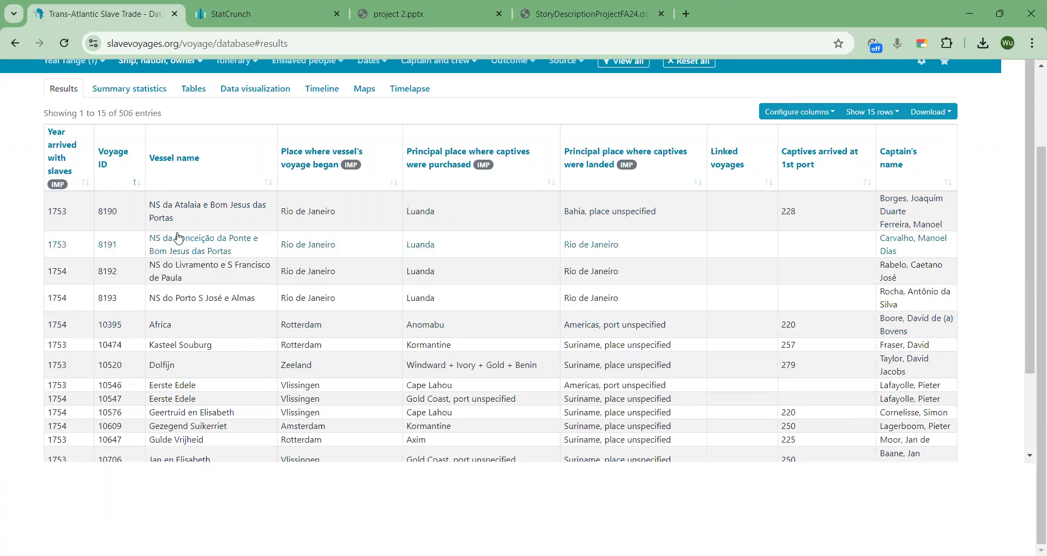
pyautogui.scroll(2, 163, 161)
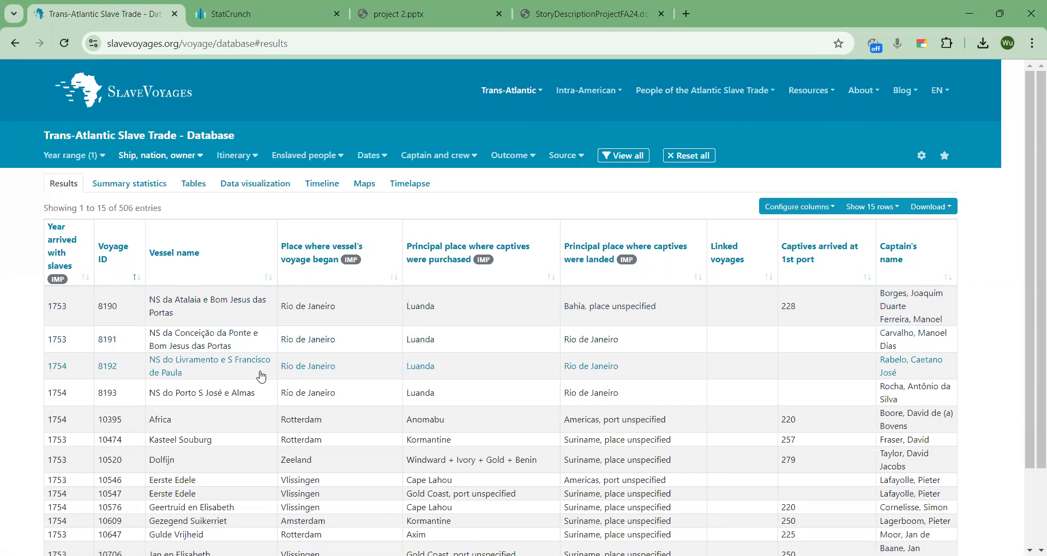
pyautogui.scroll(-2, 372, 394)
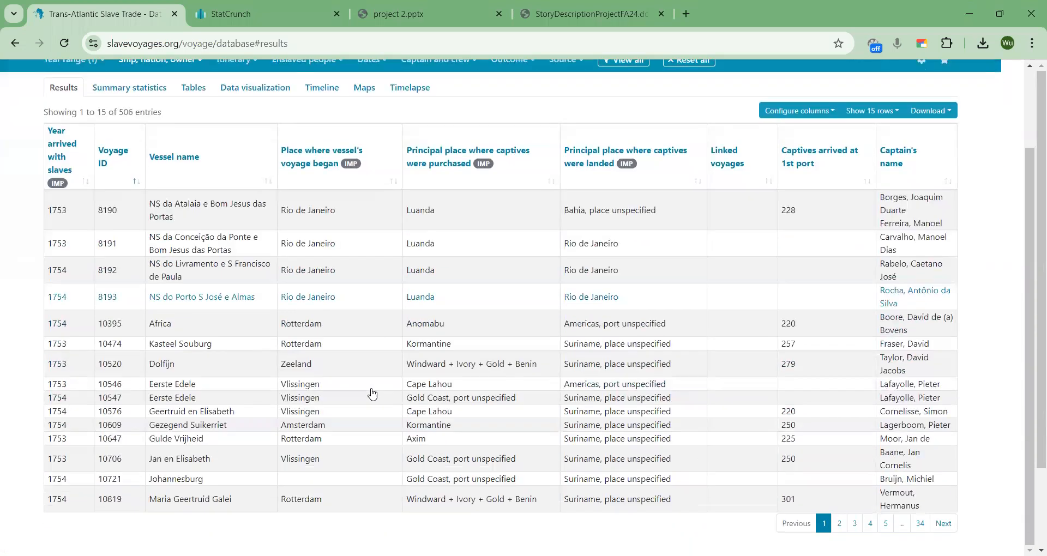
pyautogui.scroll(-2, 372, 393)
pyautogui.click(920, 428)
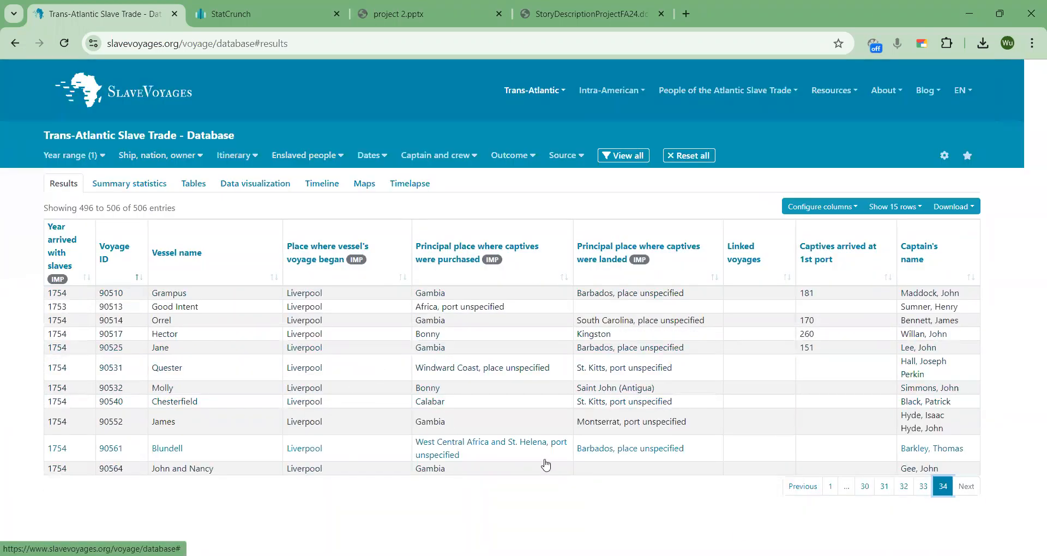
pyautogui.click(923, 487)
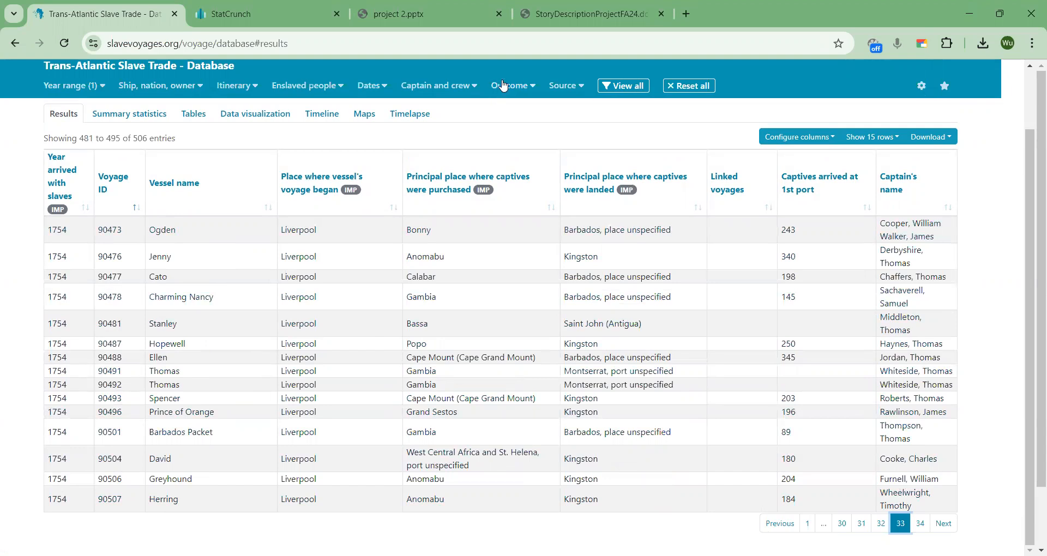
pyautogui.moveTo(188, 217); pyautogui.dragTo(135, 210)
# Examine the column configuration categories and the CSV download options for all or filtered results with visible columns
pyautogui.click(931, 137)
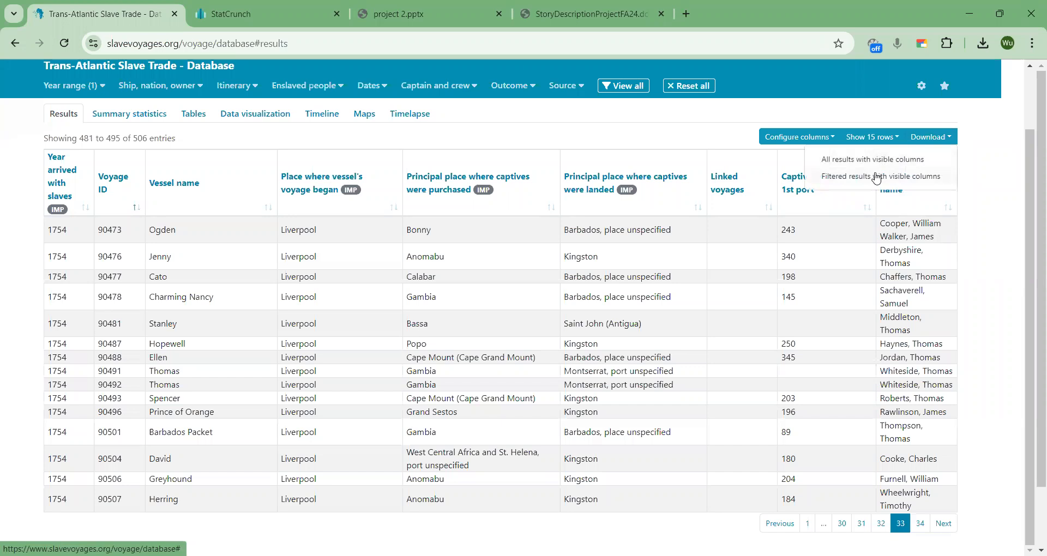
pyautogui.click(815, 139)
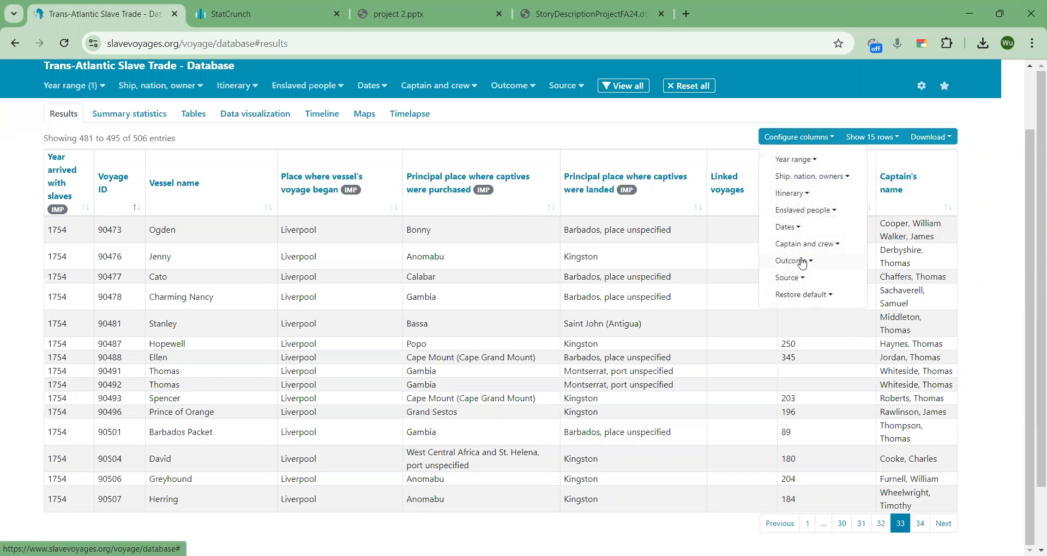
pyautogui.click(930, 137)
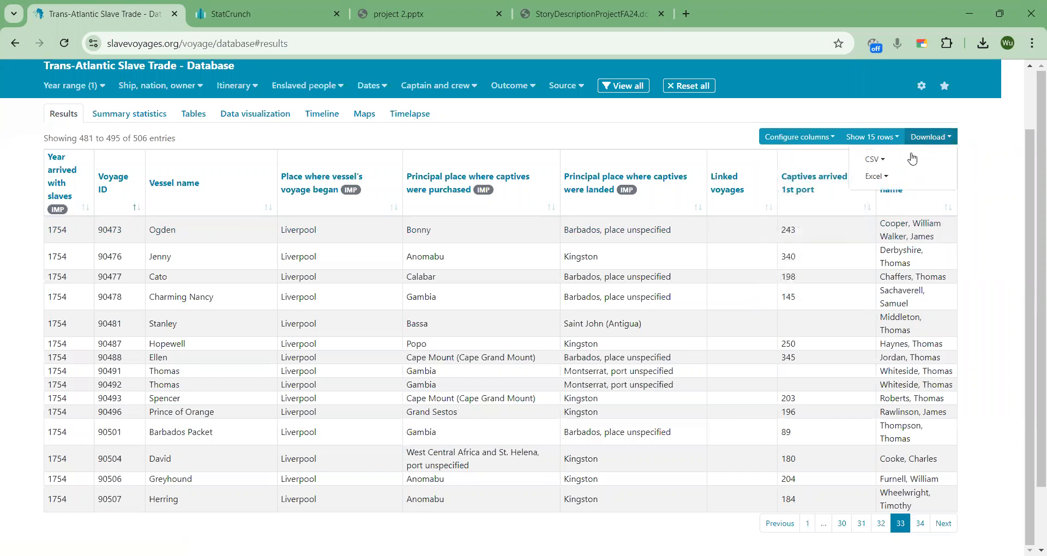
pyautogui.click(875, 160)
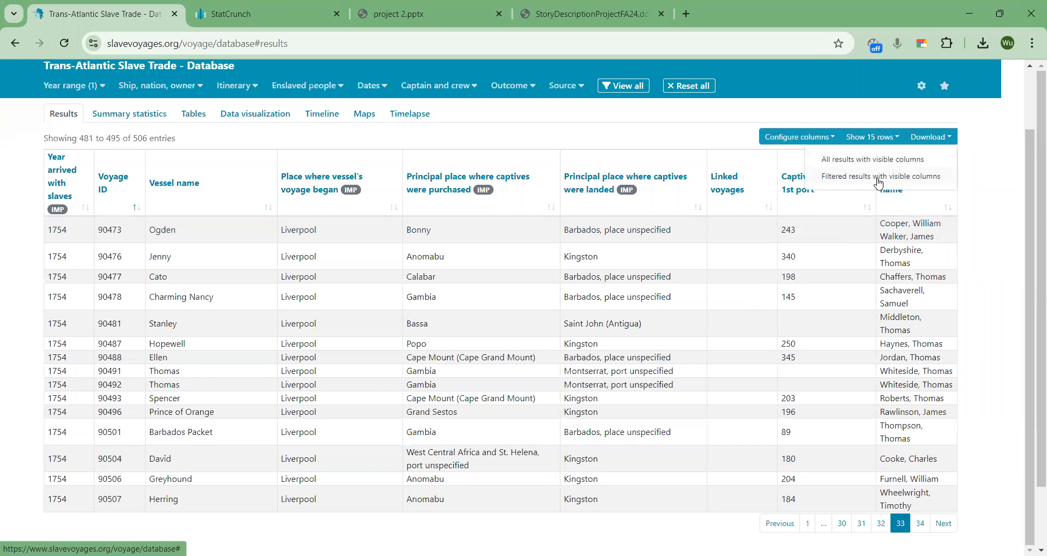
pyautogui.click(978, 163)
pyautogui.click(930, 137)
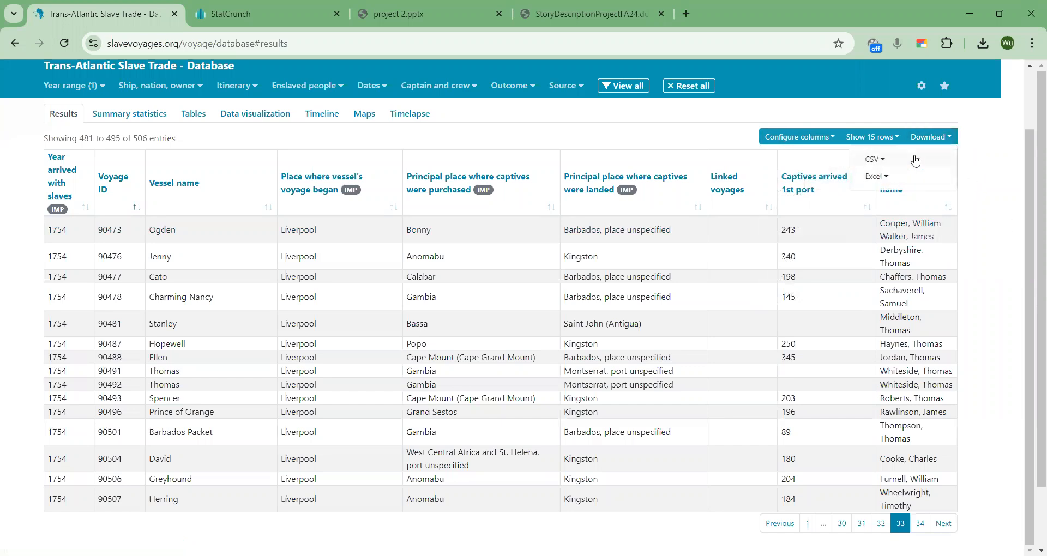
pyautogui.click(890, 162)
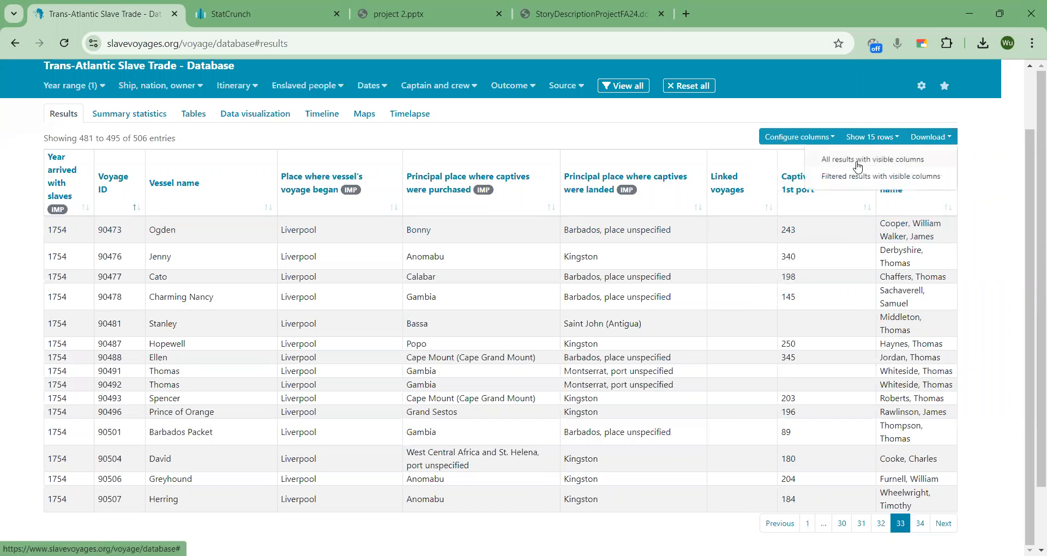
pyautogui.click(980, 167)
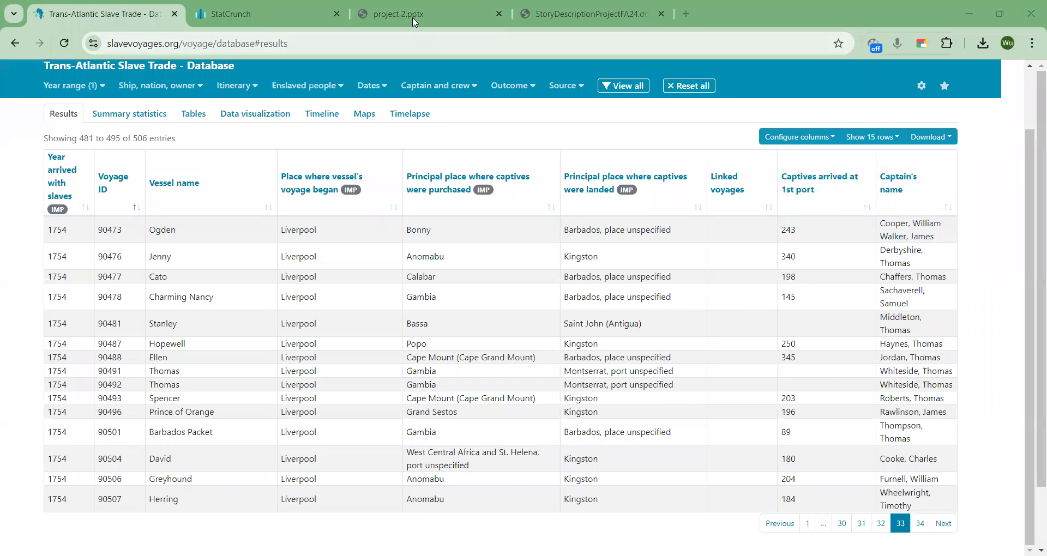
# Circle the broad region where voyage began and the principal region of slave purchase among the qualitative variables in the project instructions
pyautogui.click(551, 15)
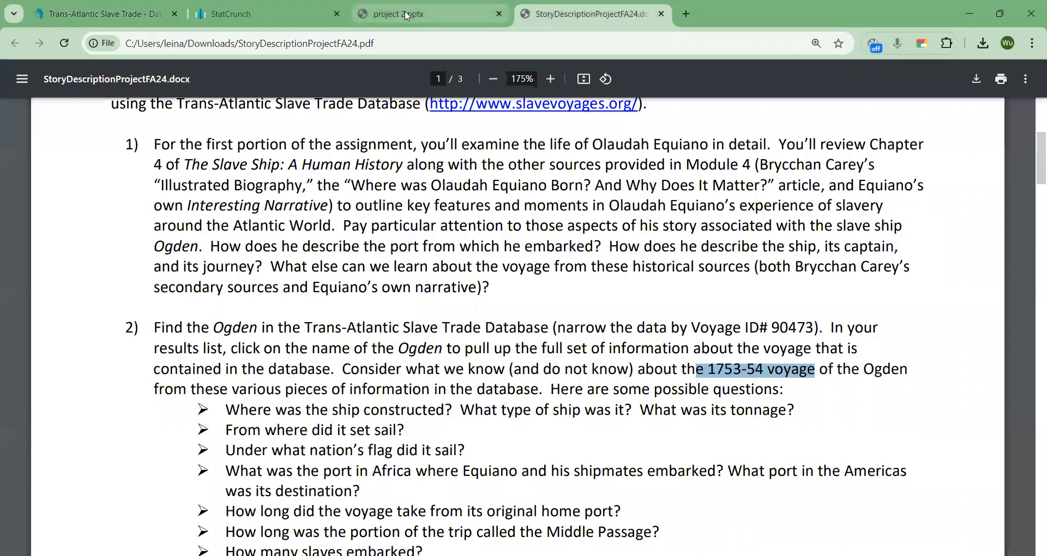
pyautogui.scroll(-4, 424, 345)
pyautogui.scroll(-1, 424, 345)
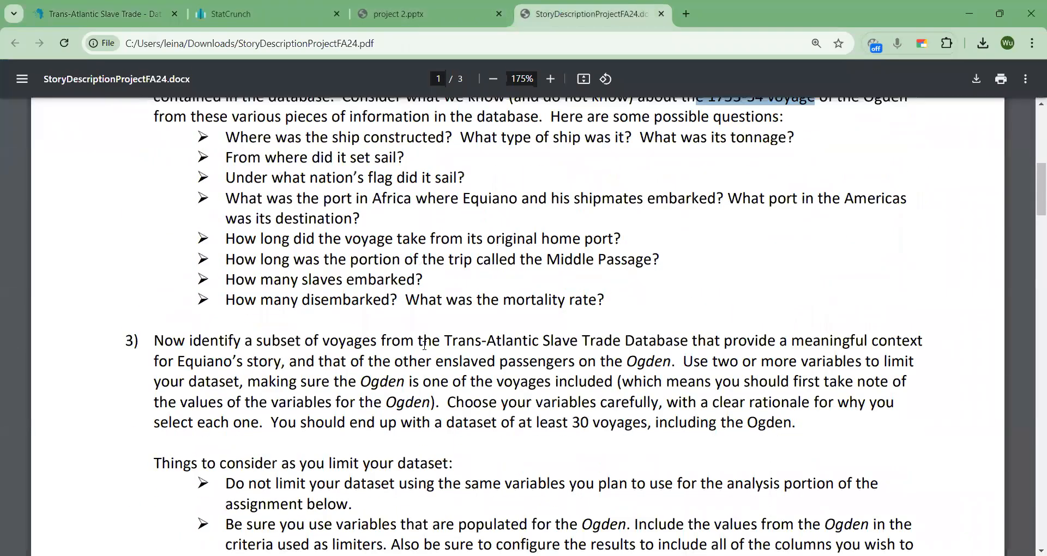
pyautogui.scroll(-2, 424, 345)
pyautogui.scroll(-10, 424, 345)
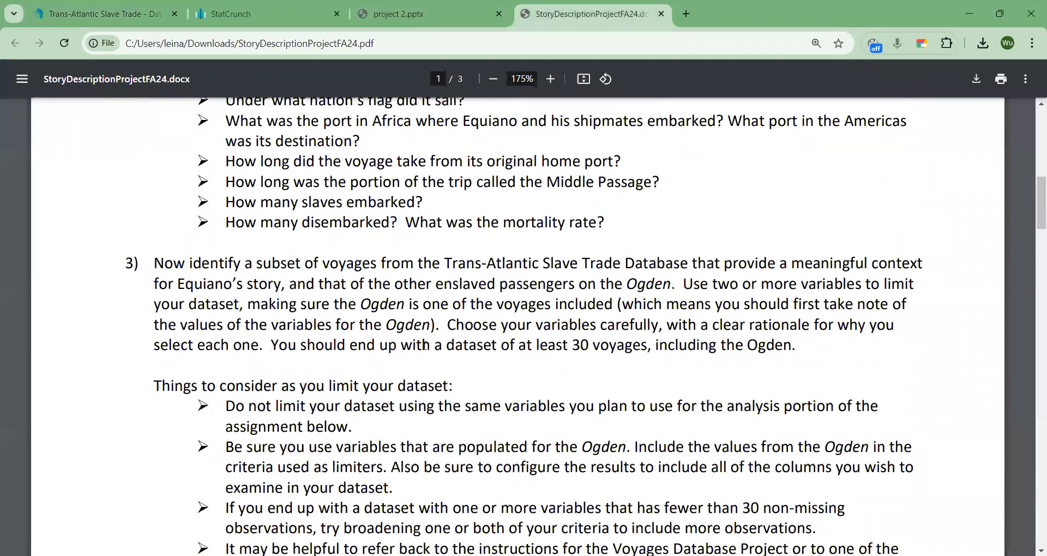
pyautogui.scroll(-2, 424, 345)
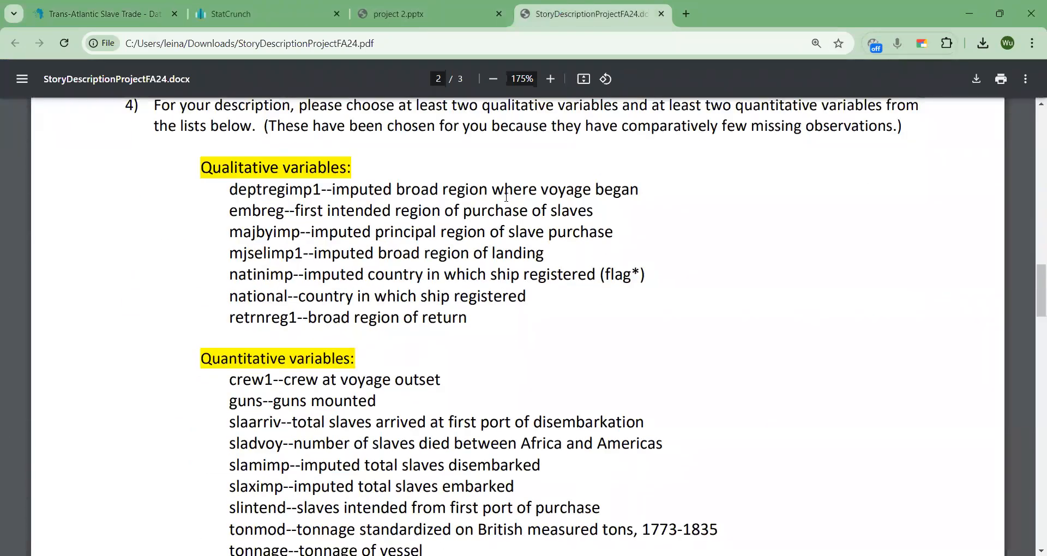
pyautogui.moveTo(467, 172)
pyautogui.mouseDown()
pyautogui.moveTo(414, 203)
pyautogui.moveTo(358, 177)
pyautogui.mouseUp()
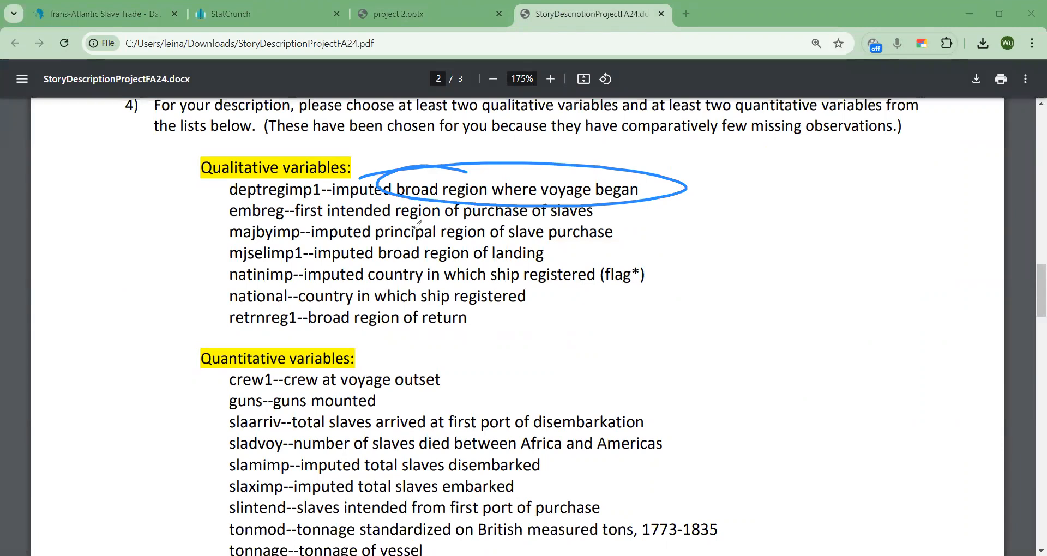
pyautogui.moveTo(420, 219)
pyautogui.mouseDown()
pyautogui.moveTo(638, 218)
pyautogui.moveTo(349, 212)
pyautogui.mouseUp()
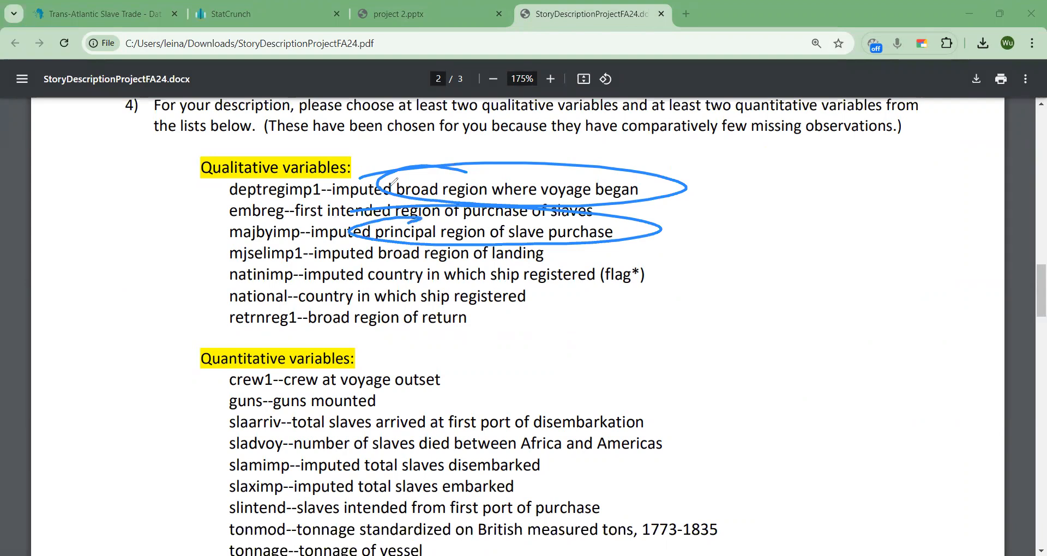
# Circle total slaves embarked and guns mounted among the quantitative variables in the project instructions, and clear the marks
pyautogui.press('Escape')
pyautogui.scroll(-4, 736, 279)
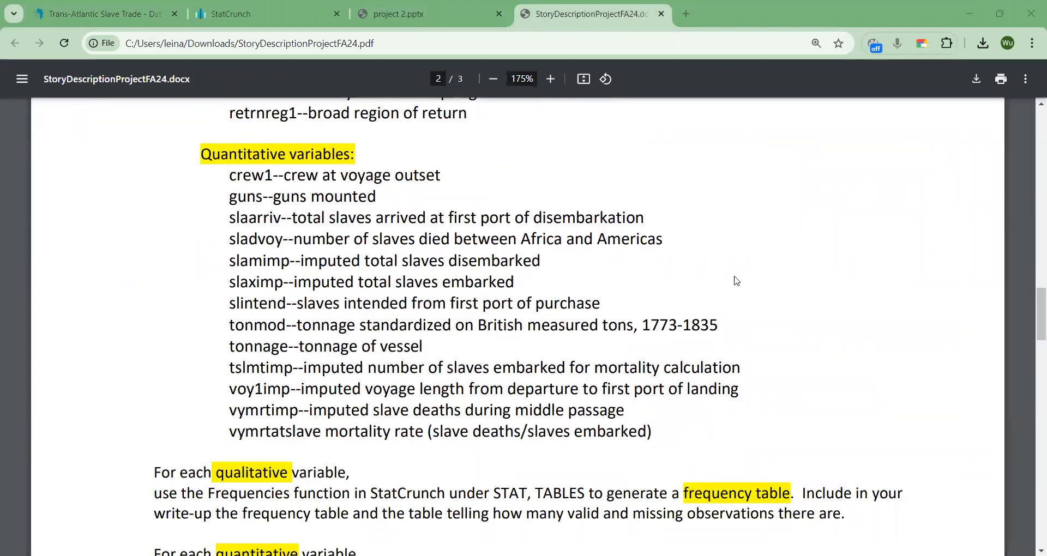
pyautogui.moveTo(417, 265)
pyautogui.mouseDown()
pyautogui.moveTo(573, 280)
pyautogui.moveTo(388, 264)
pyautogui.mouseUp()
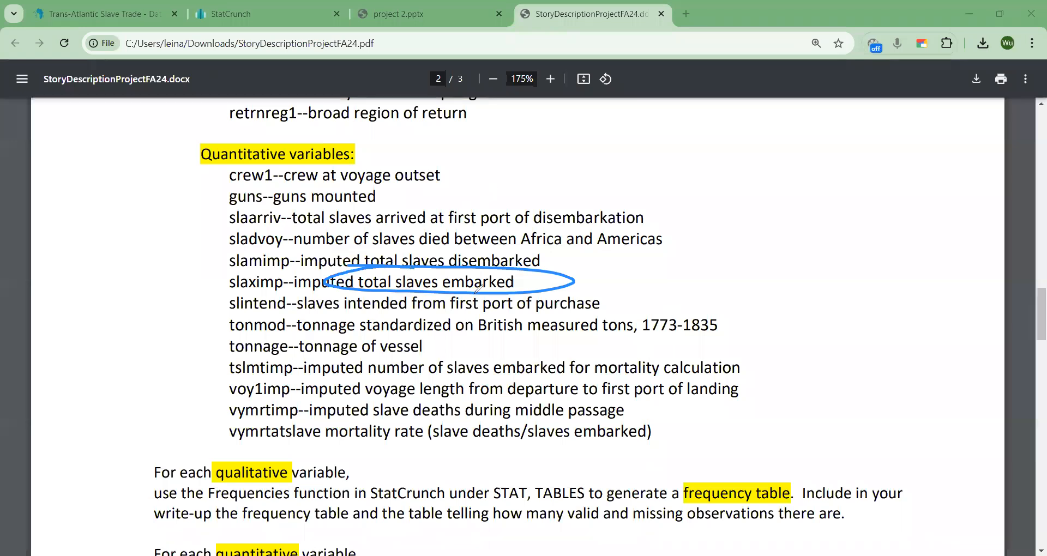
pyautogui.moveTo(317, 180); pyautogui.dragTo(295, 191)
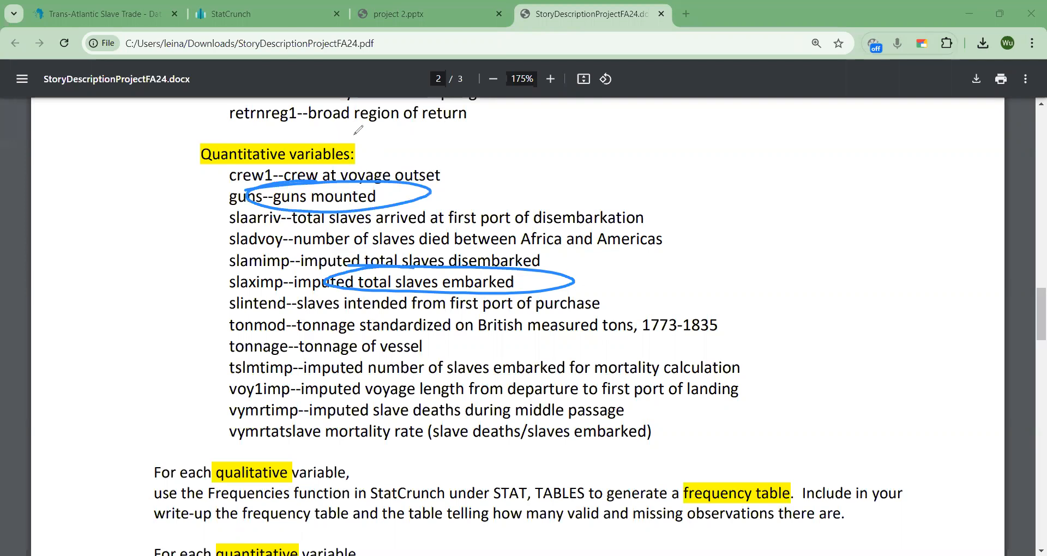
pyautogui.click(354, 134)
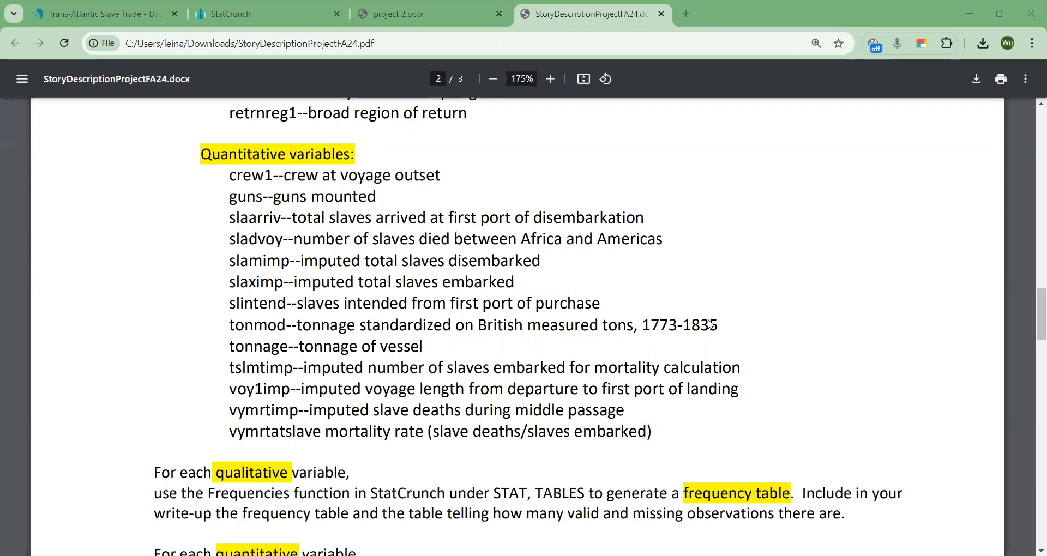
# Mark the frequency table requirement, circle z-scores and underline the Ogden in the analysis instructions, and clear the marks
pyautogui.scroll(-3, 709, 323)
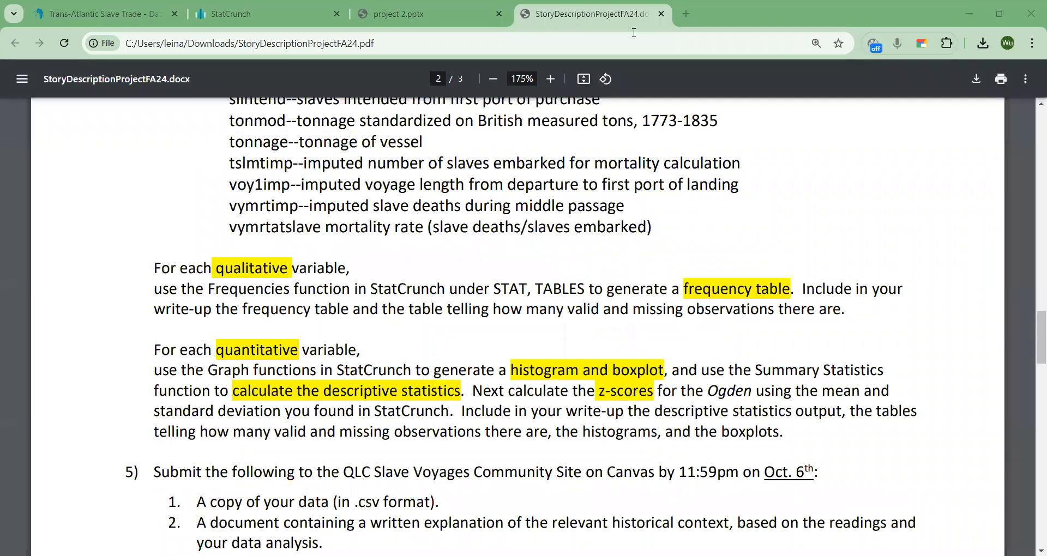
pyautogui.moveTo(676, 292); pyautogui.dragTo(801, 288)
pyautogui.scroll(-3, 600, 321)
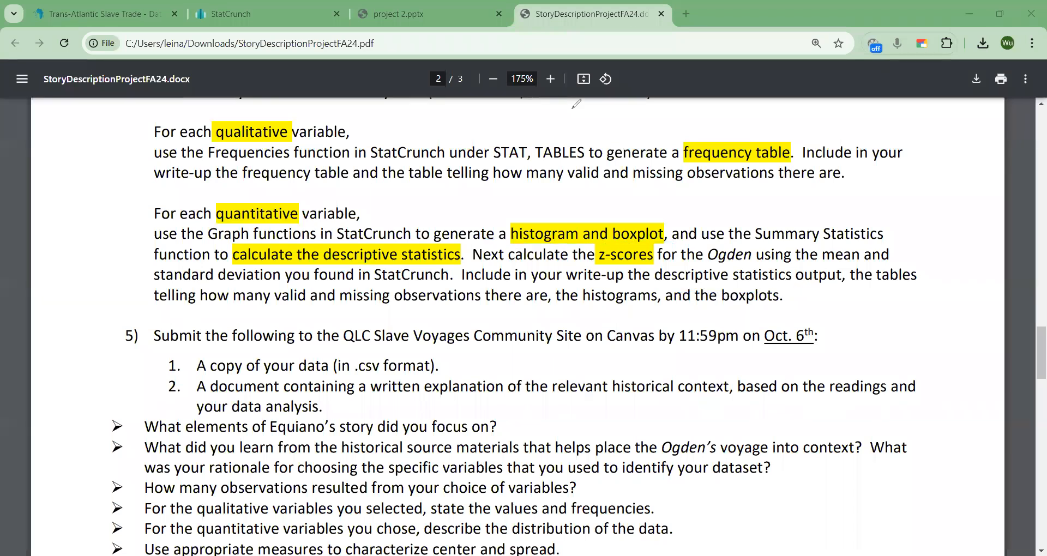
pyautogui.moveTo(638, 240); pyautogui.dragTo(620, 242)
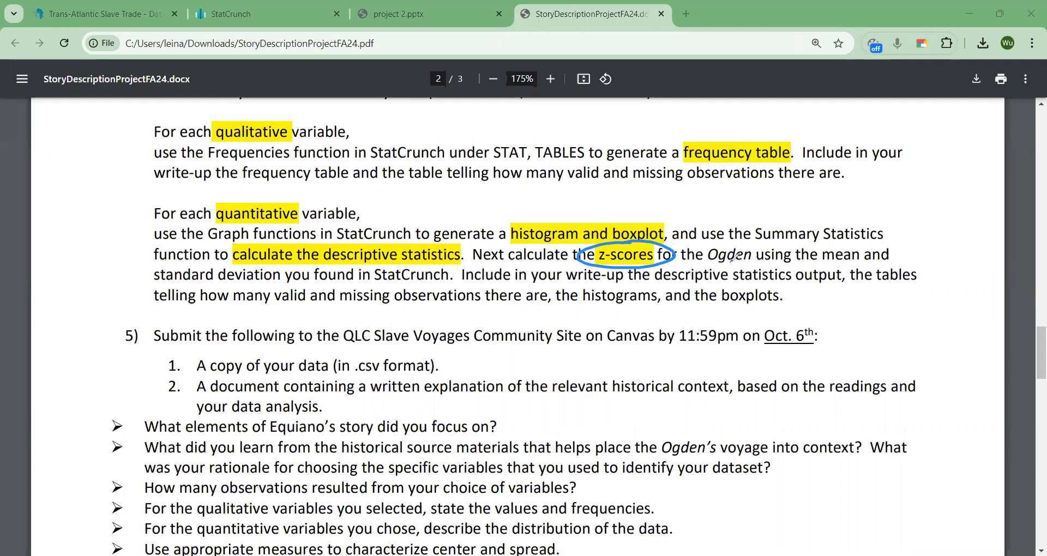
pyautogui.moveTo(695, 263); pyautogui.dragTo(771, 263)
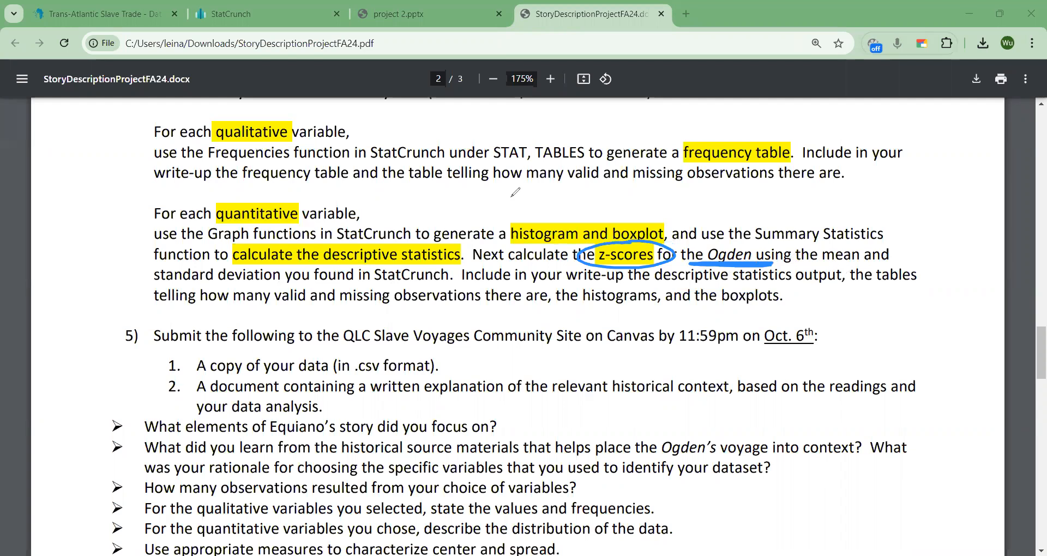
pyautogui.press('Escape')
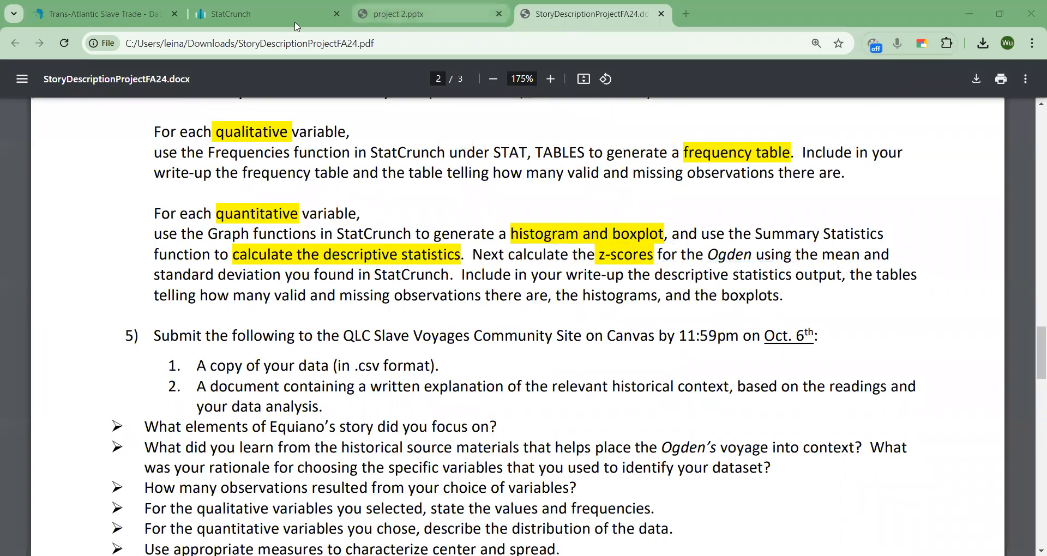
# Open the project 2 slides and circle the sample z score formula on the z Scores slide
pyautogui.click(404, 13)
pyautogui.scroll(-10, 503, 336)
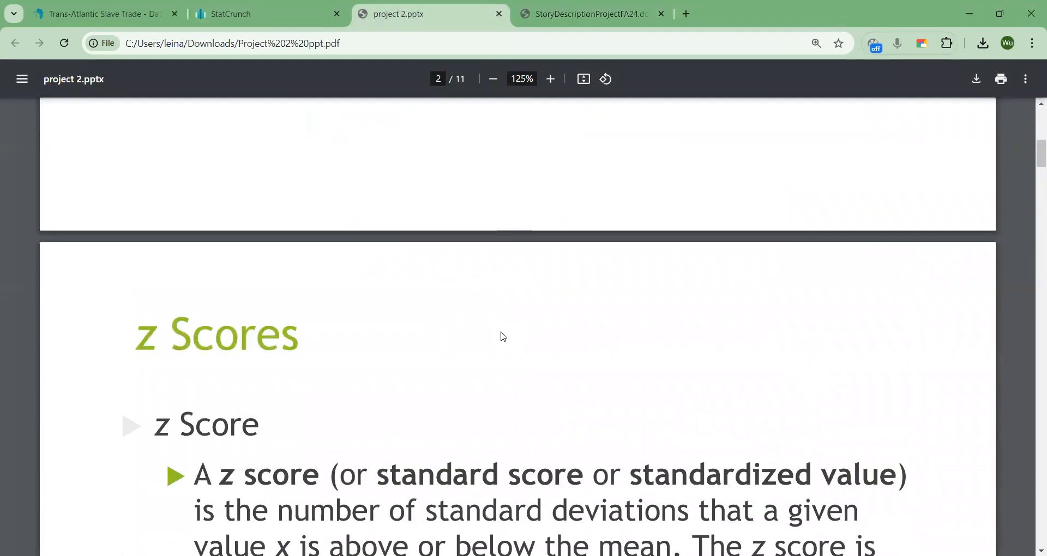
pyautogui.scroll(-1, 503, 334)
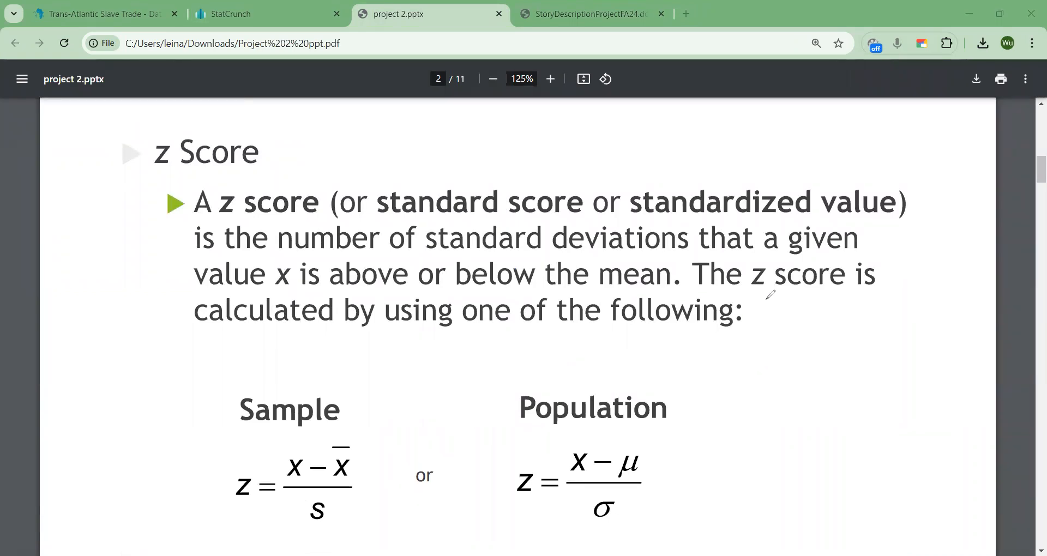
pyautogui.moveTo(388, 384); pyautogui.dragTo(330, 349)
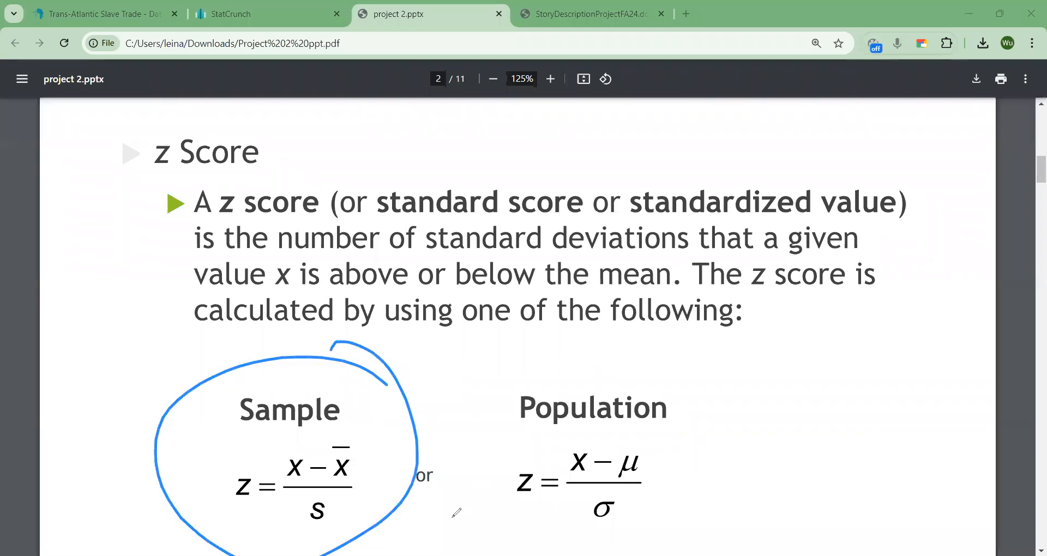
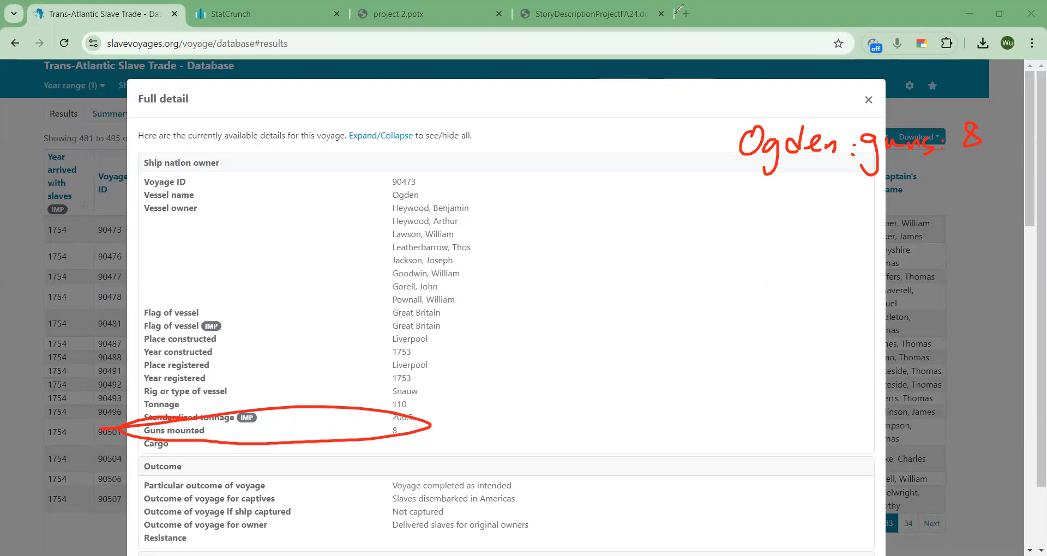
# Erase the circle around Guns mounted, close the Ogden's full detail, and start loading a file from the computer in StatCrunch
pyautogui.click(247, 409)
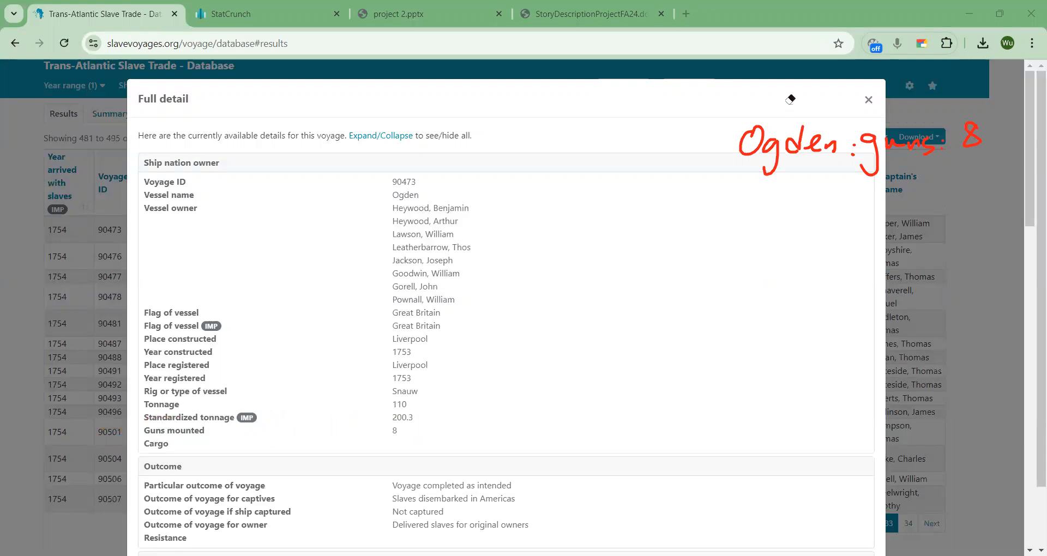
pyautogui.click(869, 101)
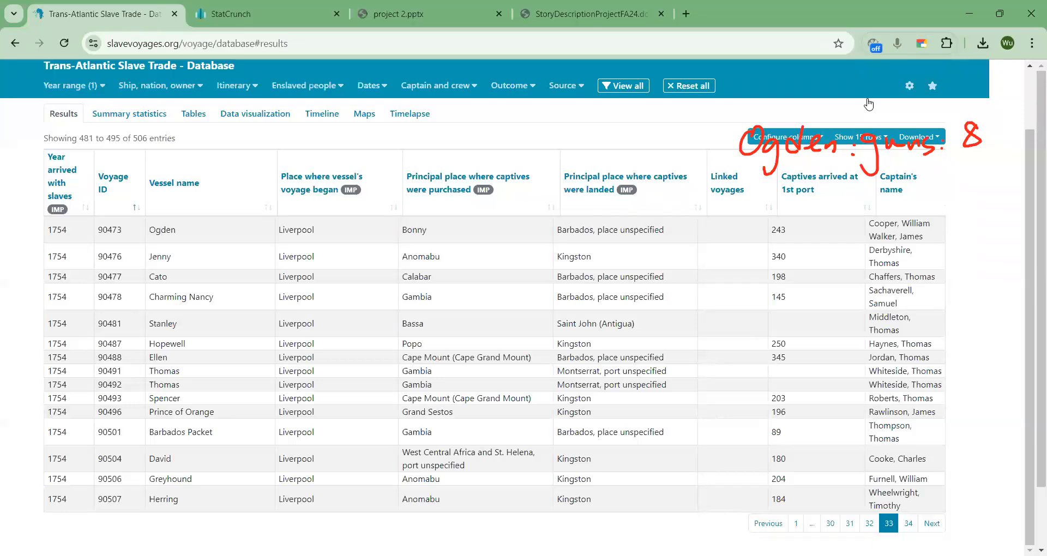
pyautogui.click(268, 17)
pyautogui.click(192, 143)
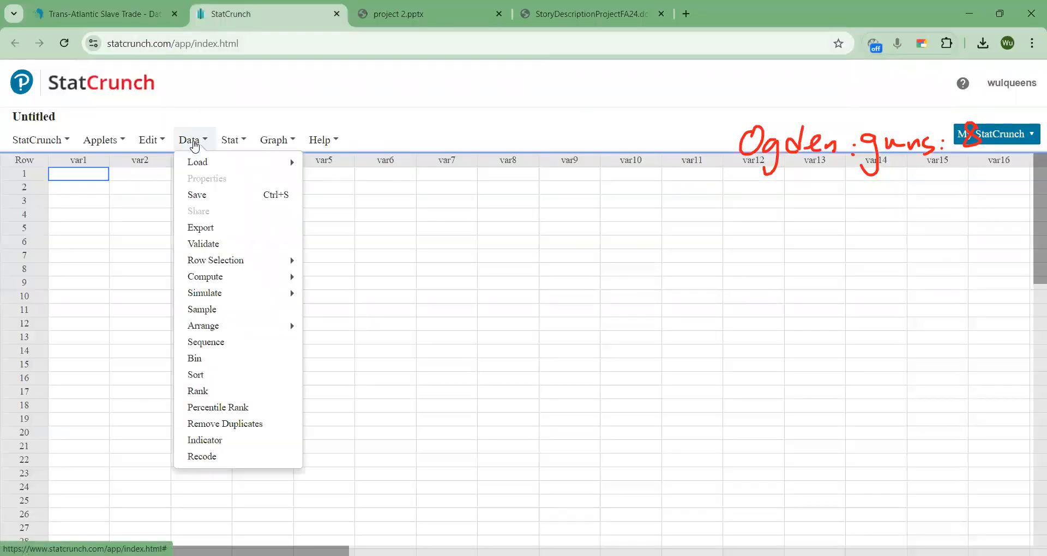
pyautogui.moveTo(197, 162)
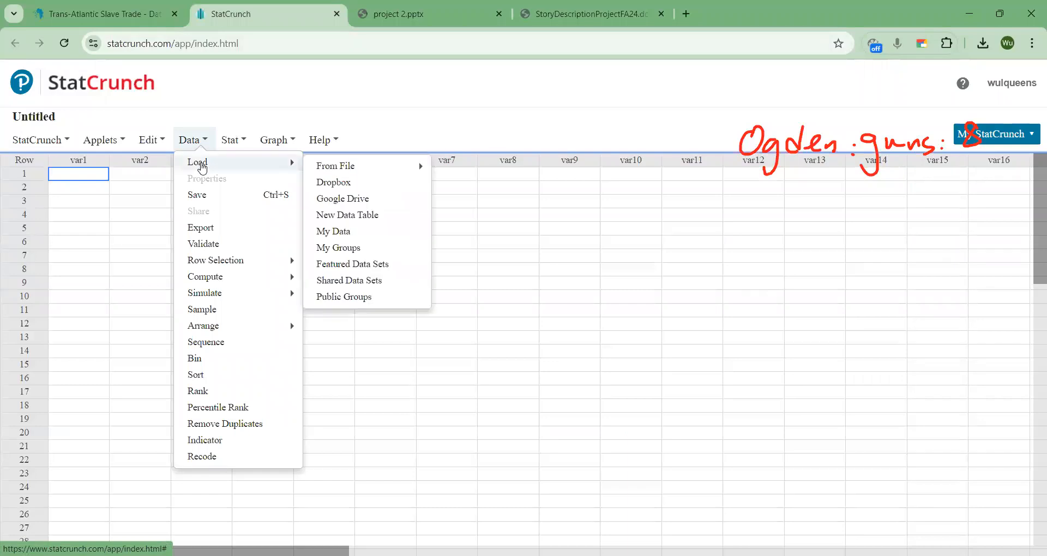
pyautogui.moveTo(368, 169)
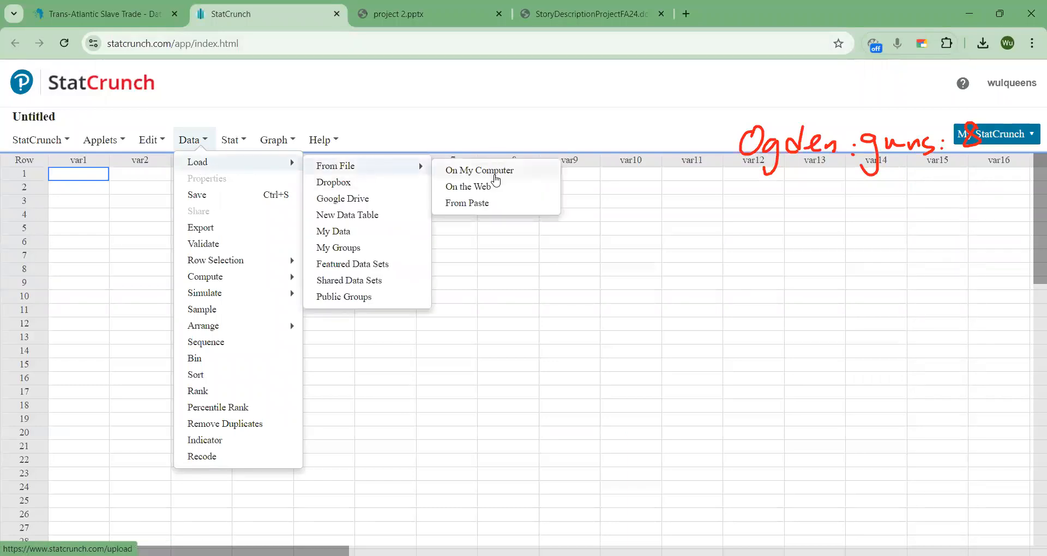
pyautogui.click(495, 173)
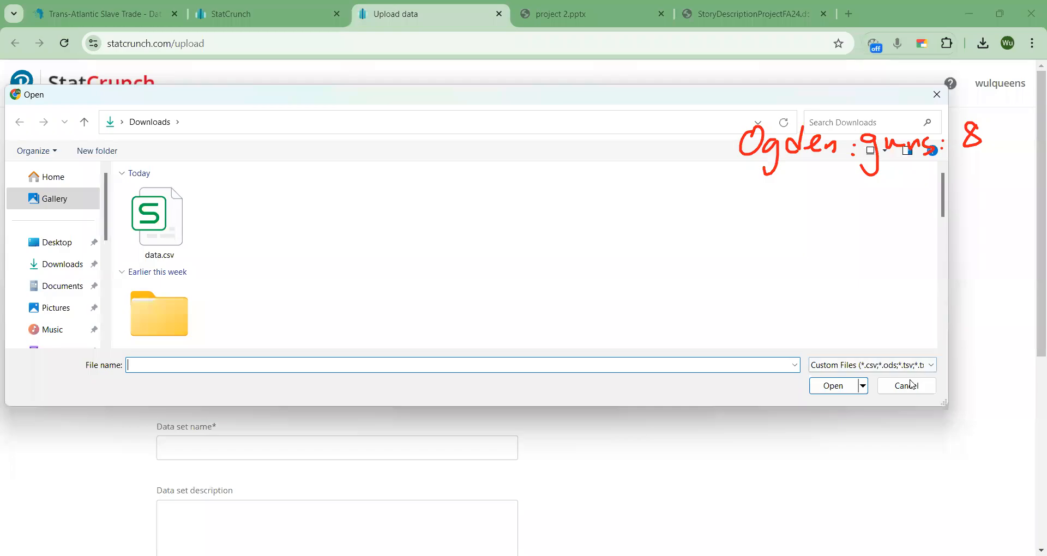
# Choose data.csv from the Downloads folder and upload it as a data set
pyautogui.click(906, 386)
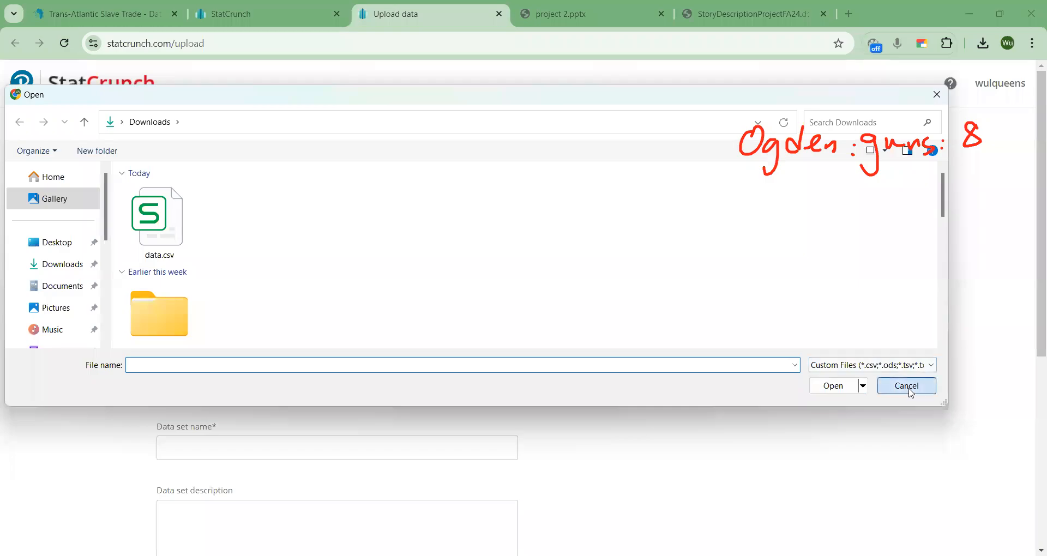
pyautogui.click(439, 338)
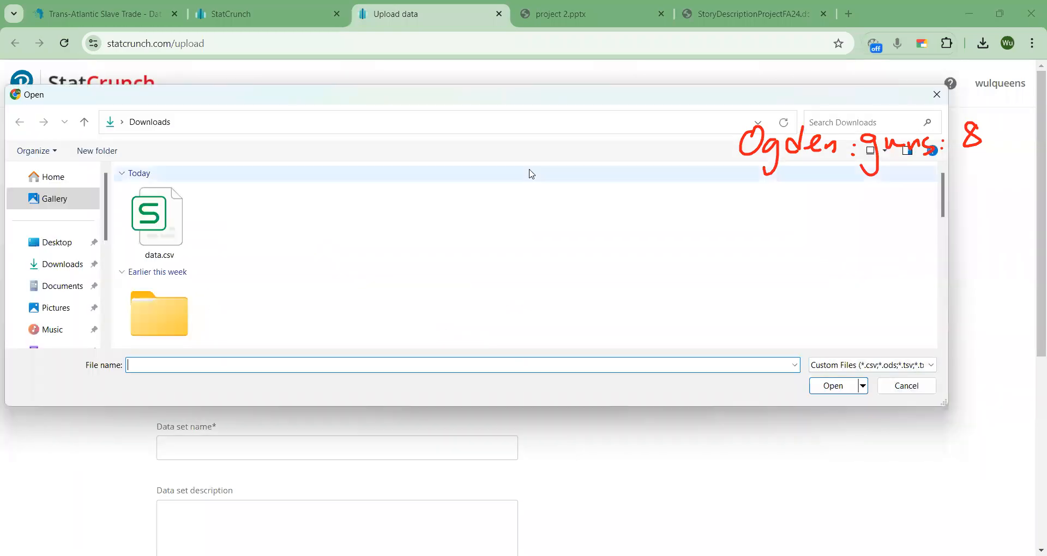
pyautogui.click(840, 388)
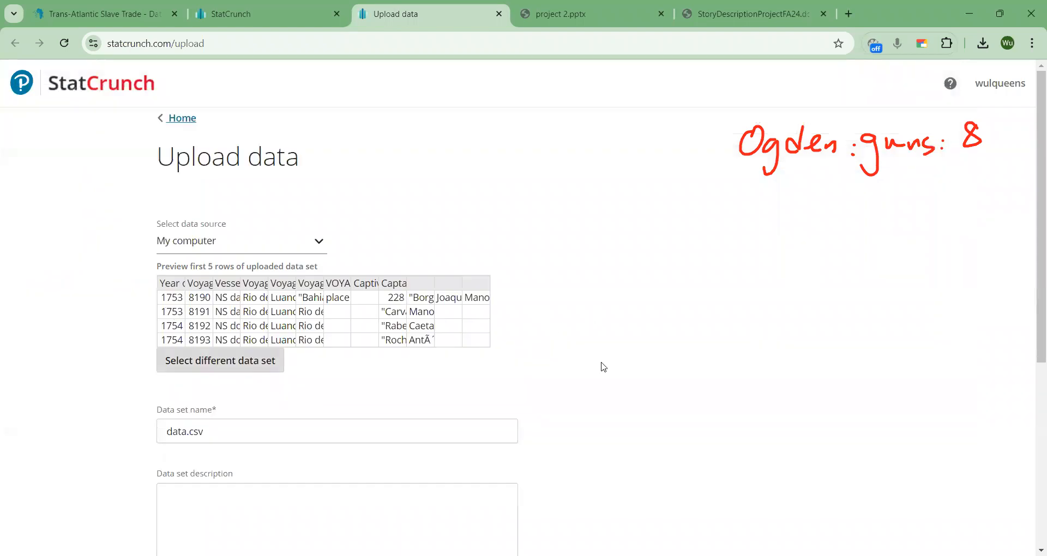
pyautogui.scroll(-3, 603, 365)
pyautogui.click(504, 534)
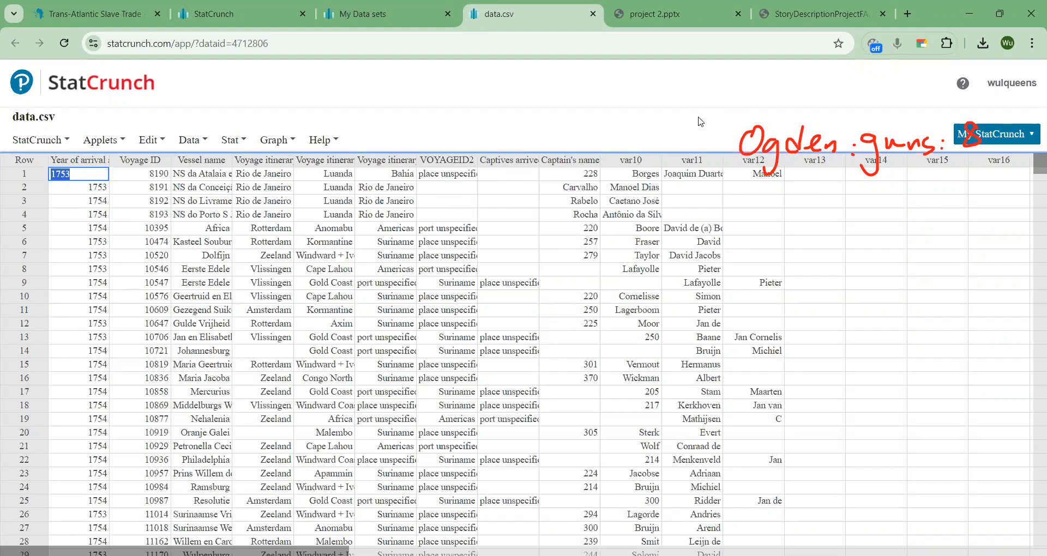
# Circle guns in the handwritten Ogden note, point an arrow at it, and look through the rows of data.csv
pyautogui.moveTo(927, 110); pyautogui.dragTo(890, 109)
pyautogui.moveTo(879, 99); pyautogui.dragTo(890, 110)
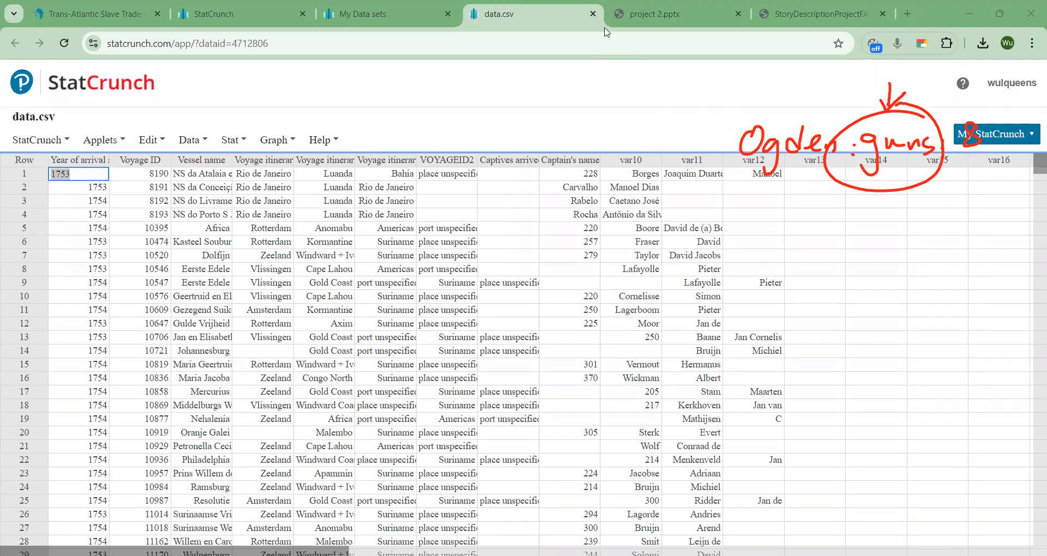
pyautogui.scroll(-3, 627, 306)
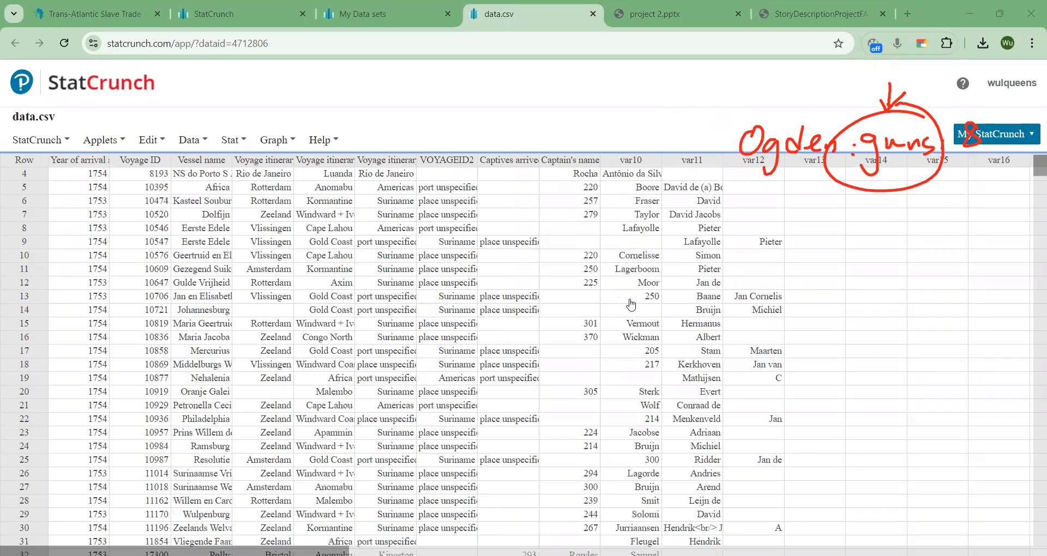
pyautogui.scroll(-5, 622, 348)
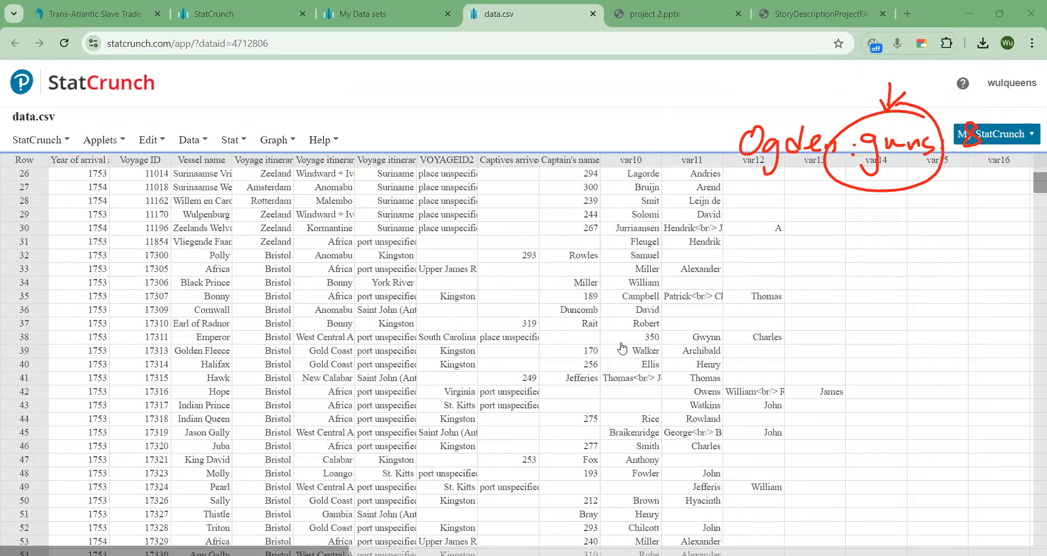
pyautogui.scroll(8, 622, 348)
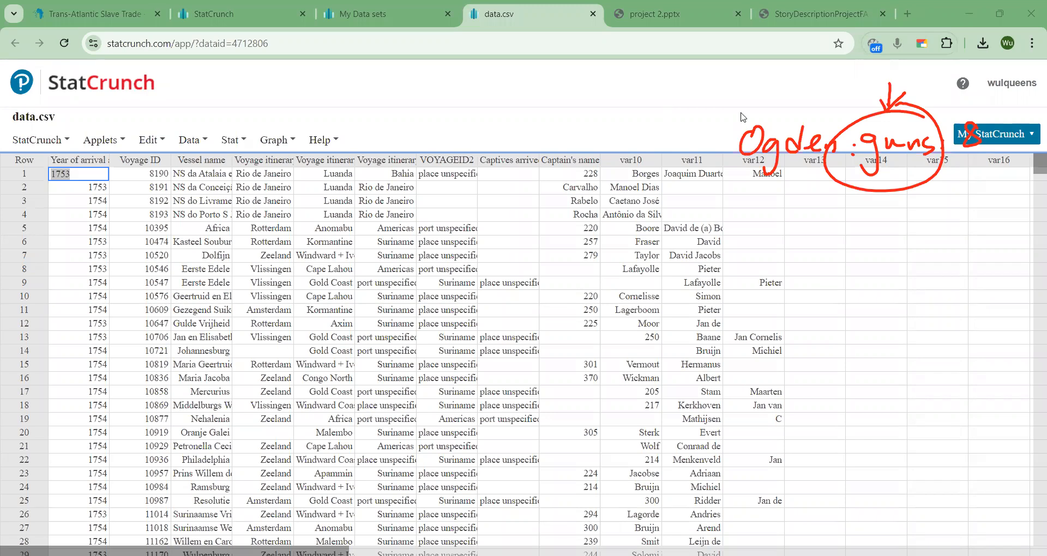
# Circle the values 250 and 217 in var10 of data.csv, mark the Captain's name column, and clear the marks
pyautogui.moveTo(670, 324); pyautogui.dragTo(672, 327)
pyautogui.moveTo(669, 387); pyautogui.dragTo(672, 406)
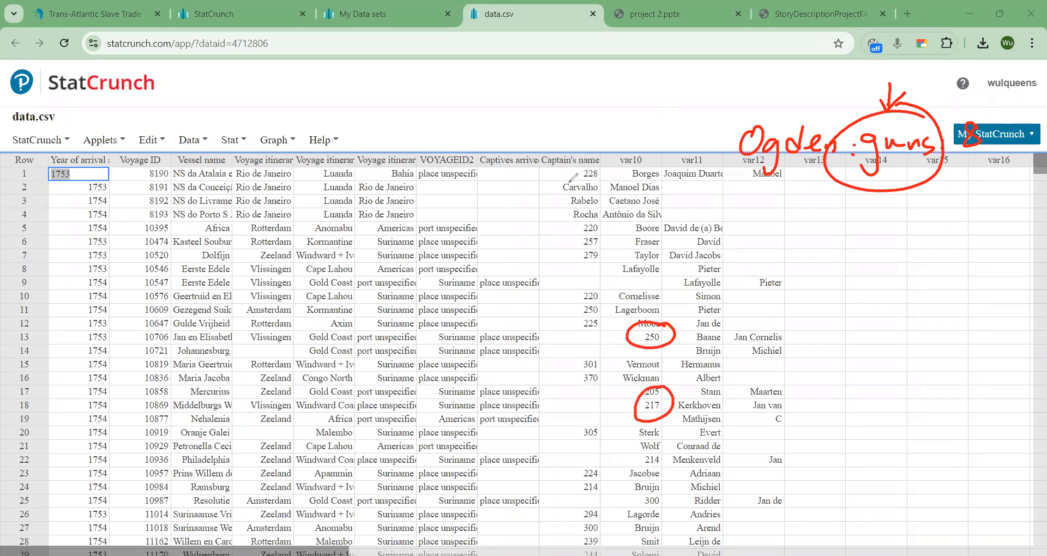
pyautogui.moveTo(603, 162); pyautogui.dragTo(598, 160)
pyautogui.click(691, 117)
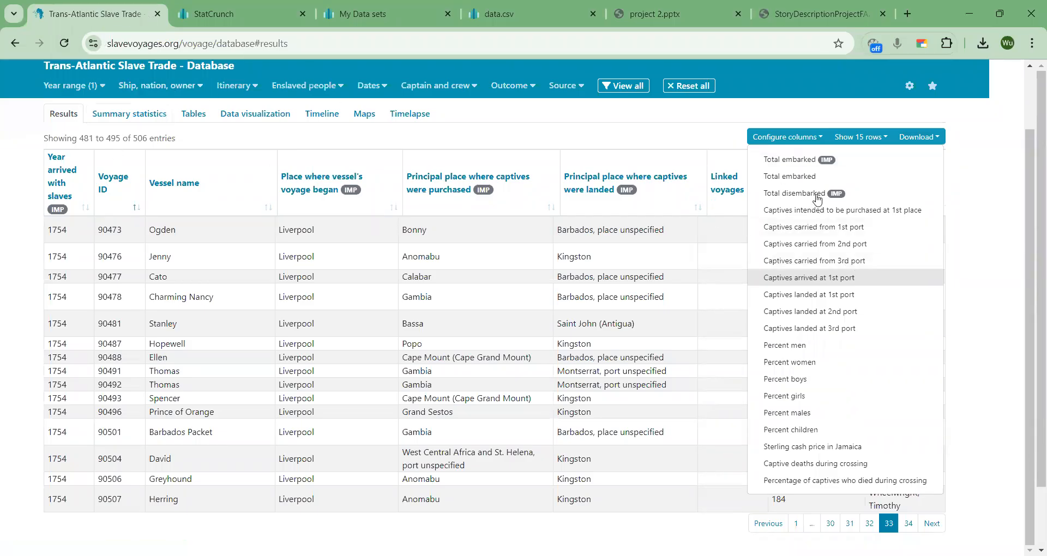
# Add the imputed Total embarked and the Guns mounted columns to the SlaveVoyages results, and open the download options
pyautogui.click(797, 161)
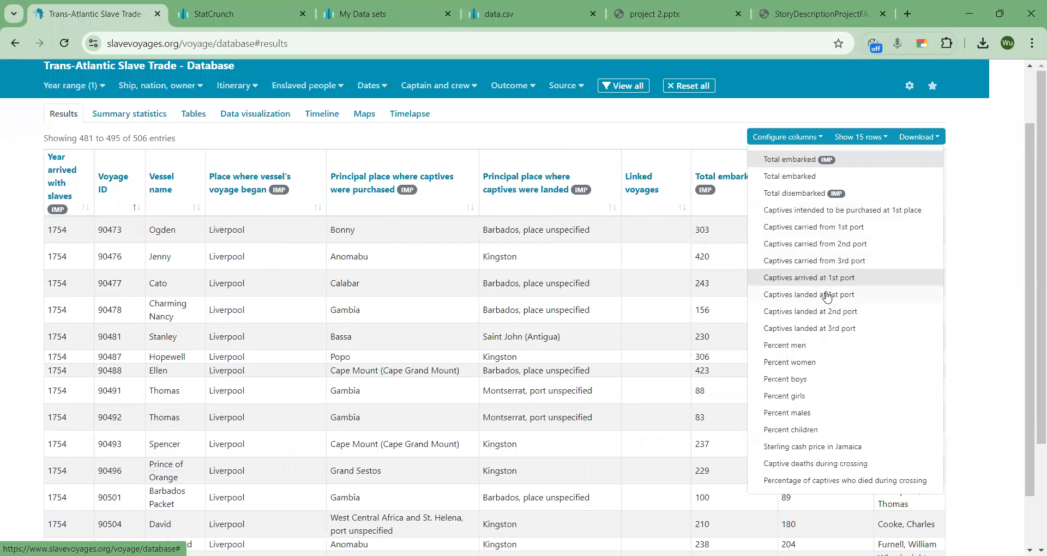
pyautogui.click(796, 141)
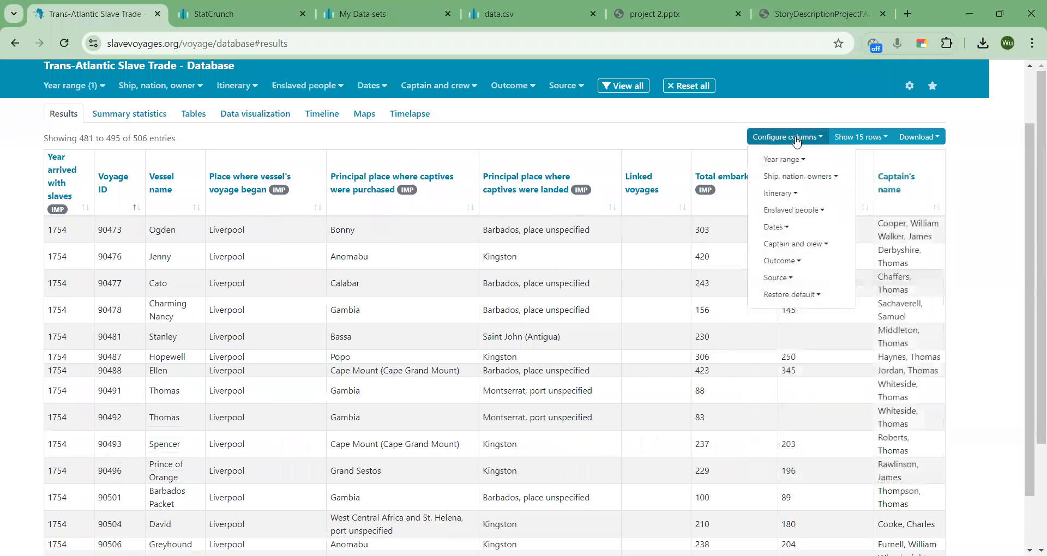
pyautogui.click(794, 178)
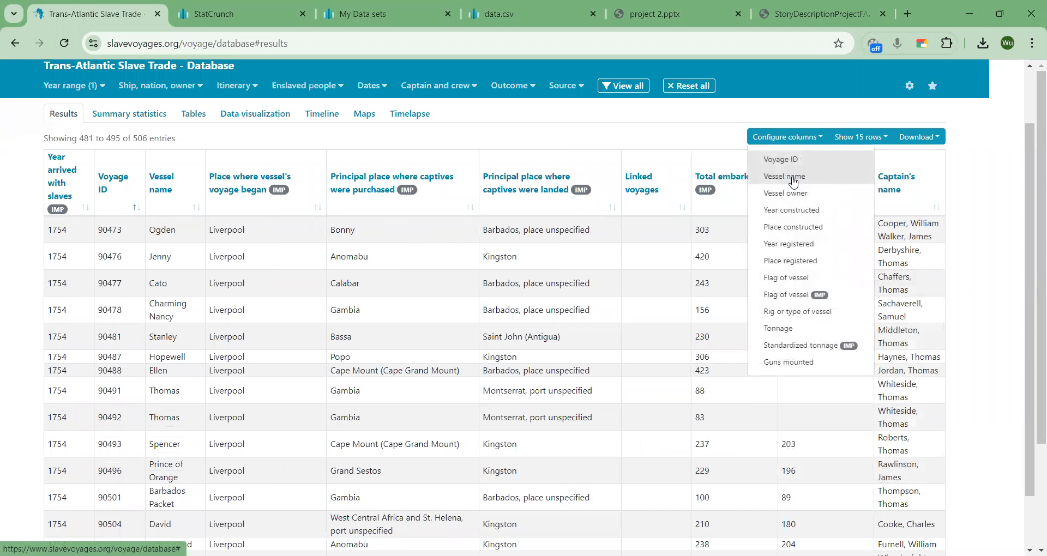
pyautogui.click(797, 362)
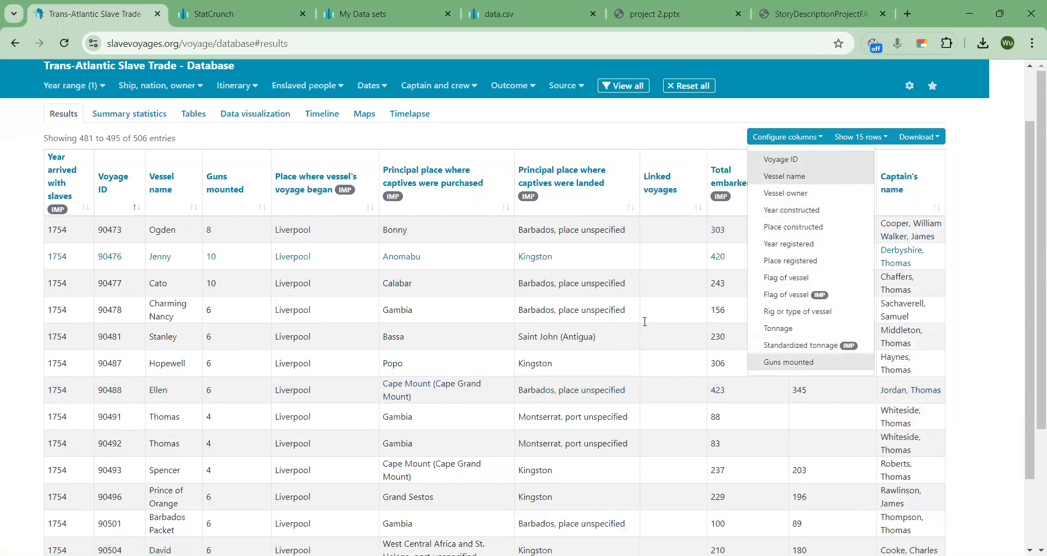
pyautogui.scroll(-1, 661, 394)
pyautogui.scroll(3, 676, 218)
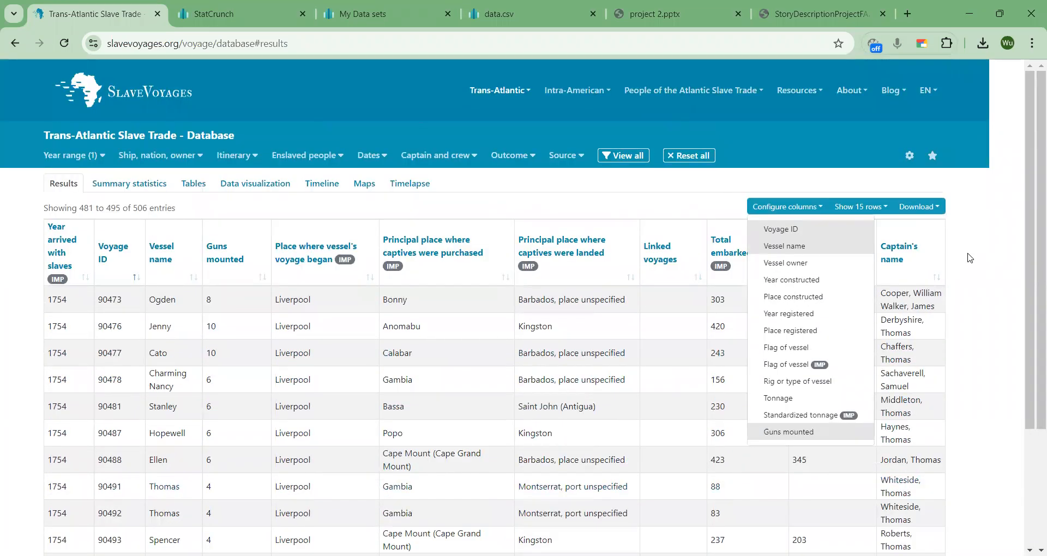
pyautogui.click(917, 206)
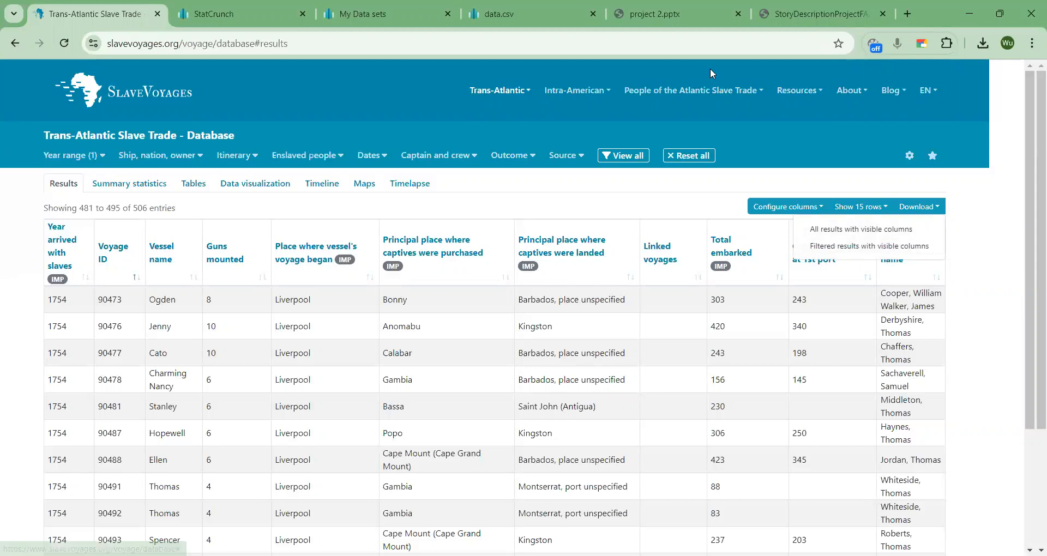
# Point out the Guns mounted and Total embarked columns, clear the marks, and download the filtered results with visible columns
pyautogui.moveTo(224, 192); pyautogui.dragTo(242, 219)
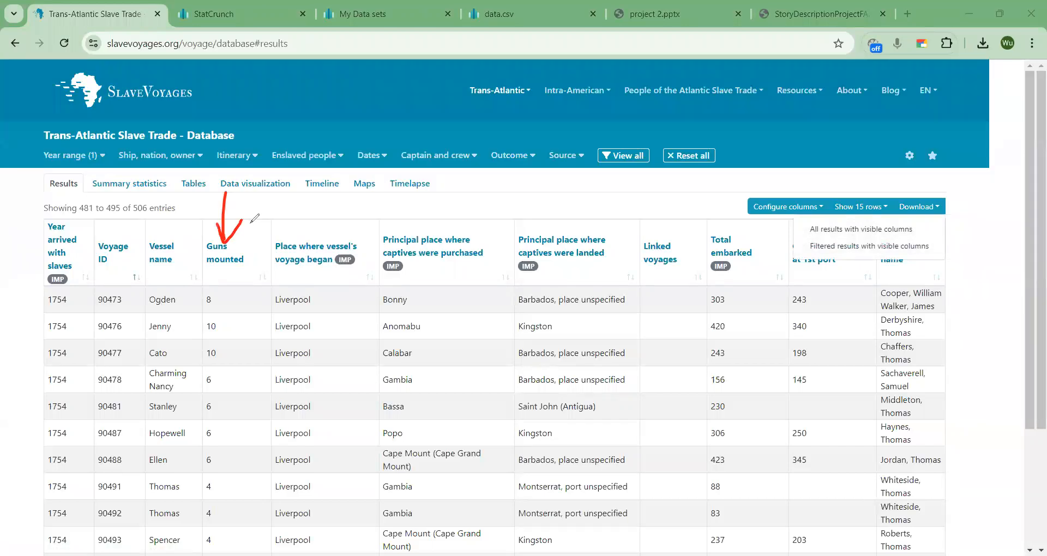
pyautogui.moveTo(723, 186); pyautogui.dragTo(742, 205)
pyautogui.click(700, 106)
pyautogui.click(848, 246)
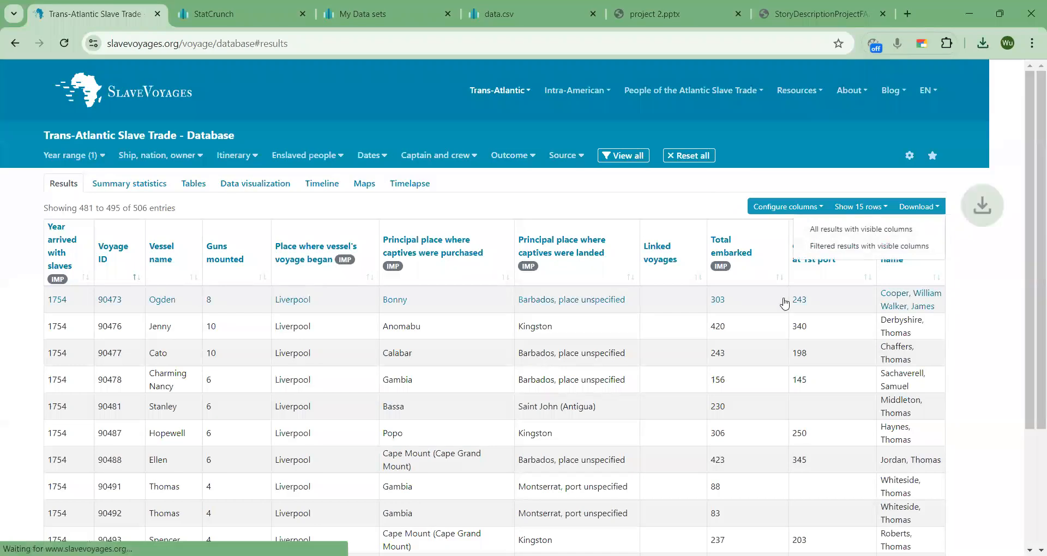
# Switch to StatCrunch and start loading a data file from the computer
pyautogui.click(257, 11)
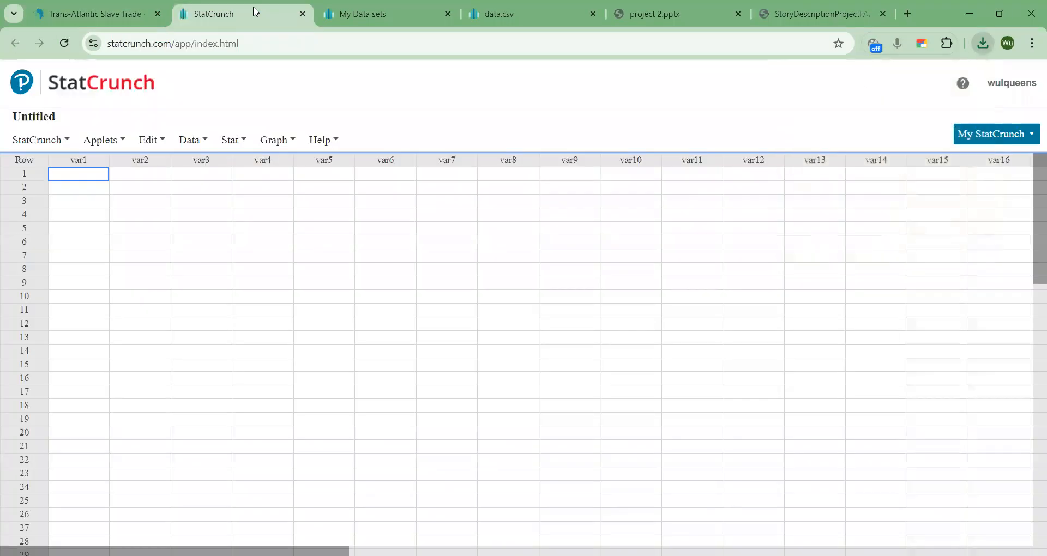
pyautogui.click(186, 141)
pyautogui.click(212, 170)
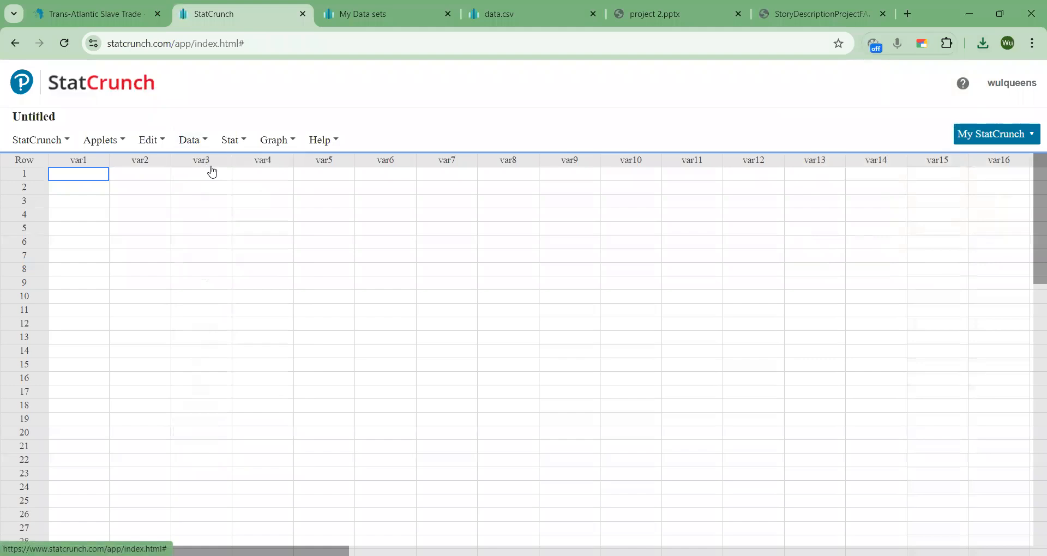
pyautogui.click(187, 140)
pyautogui.moveTo(199, 163)
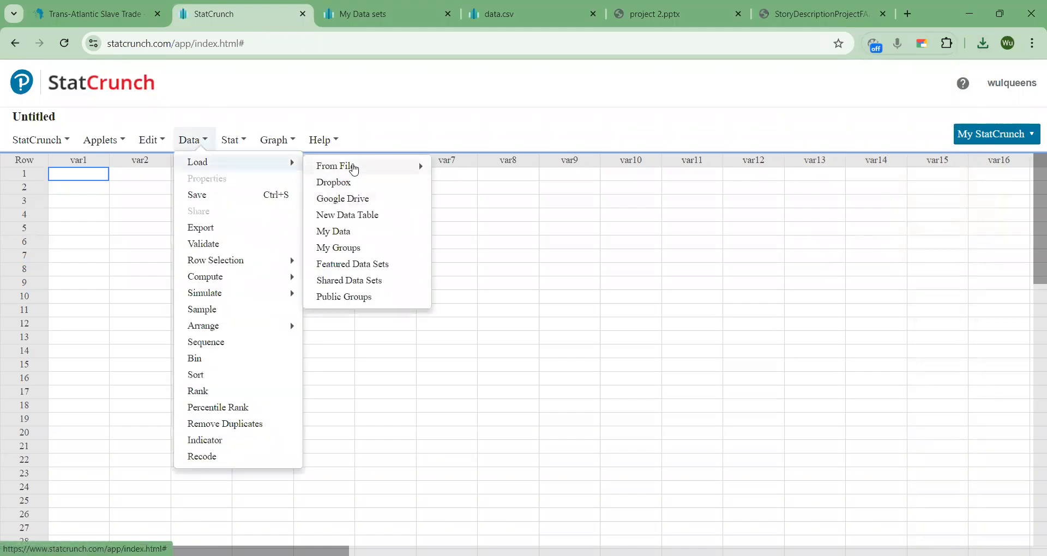
pyautogui.moveTo(322, 166)
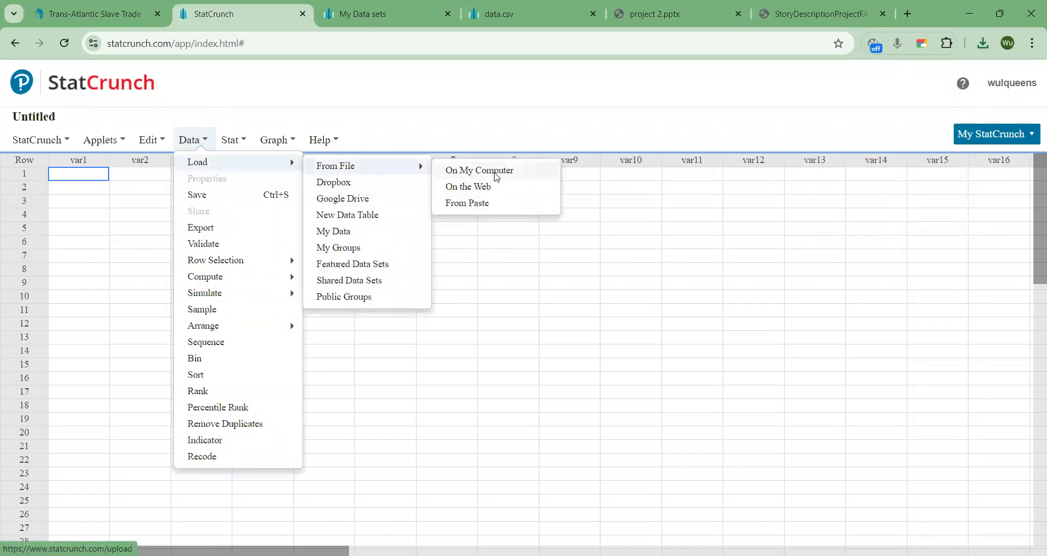
pyautogui.click(495, 171)
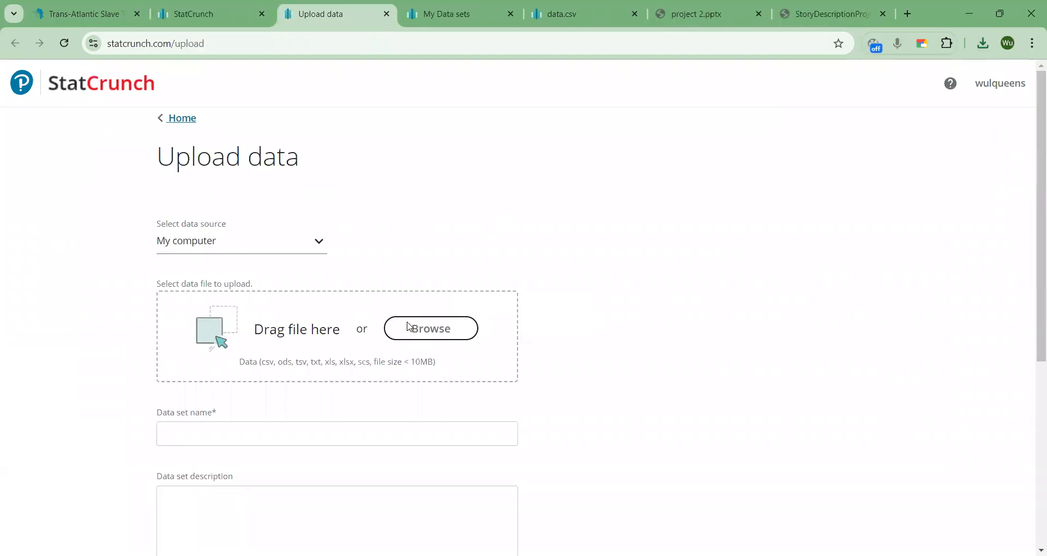
# Choose data (1).csv from the Downloads folder and upload it as a data set
pyautogui.click(407, 326)
pyautogui.click(158, 221)
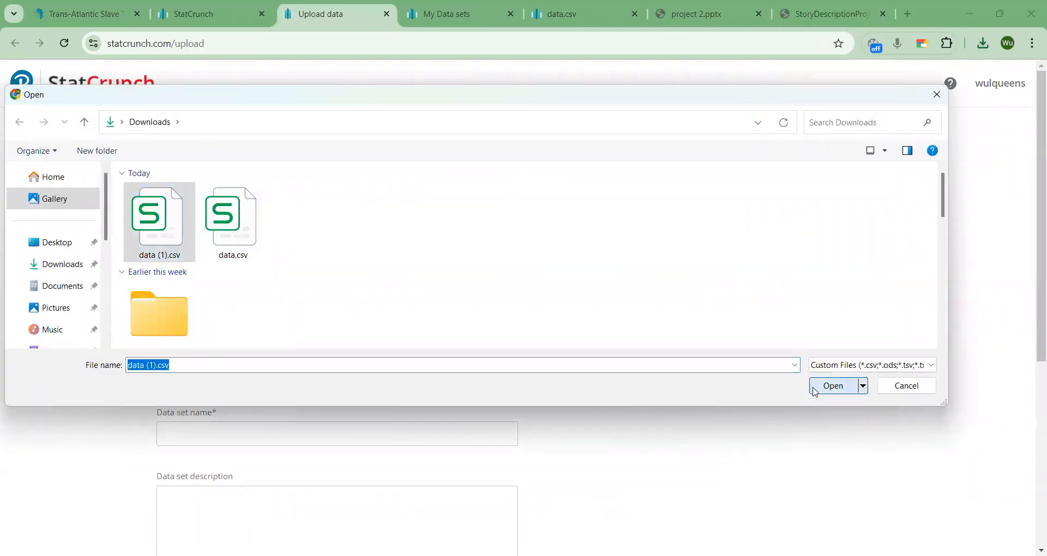
pyautogui.click(833, 385)
pyautogui.scroll(-6, 390, 444)
pyautogui.click(496, 425)
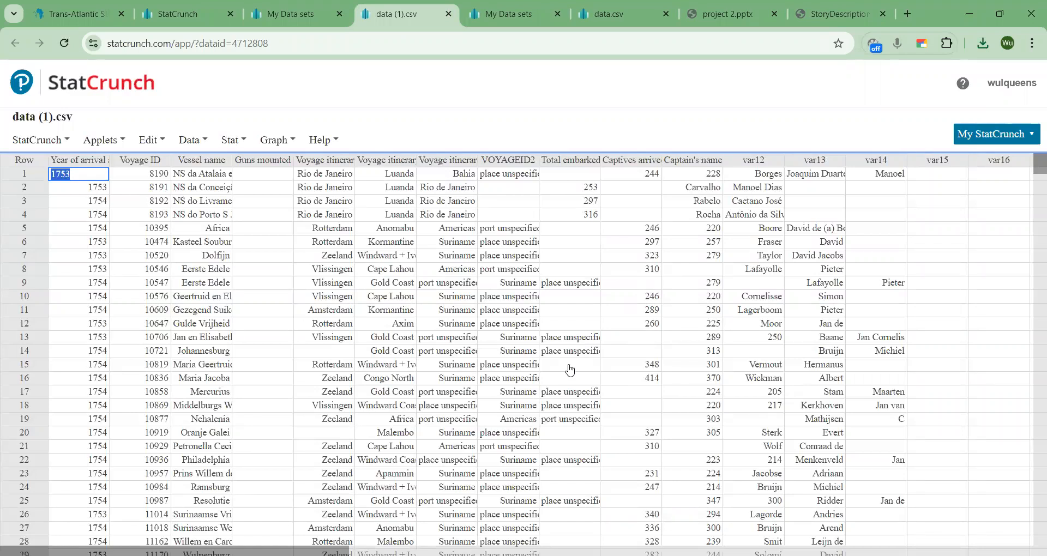
# Look through the rows of data (1).csv, circle the Guns mounted header and its blank cells, and clear the marks
pyautogui.scroll(-3, 689, 443)
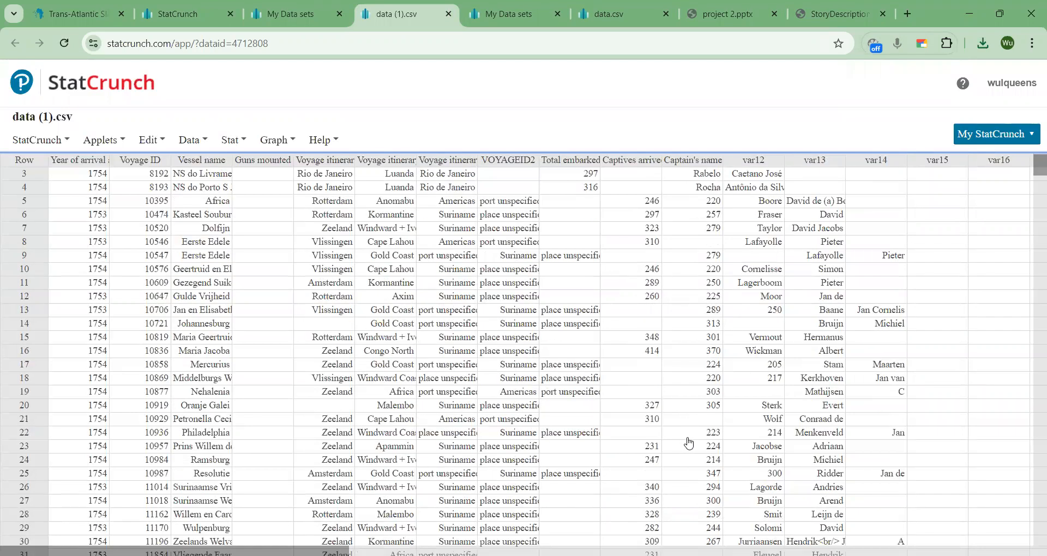
pyautogui.scroll(2, 689, 444)
pyautogui.scroll(2, 689, 443)
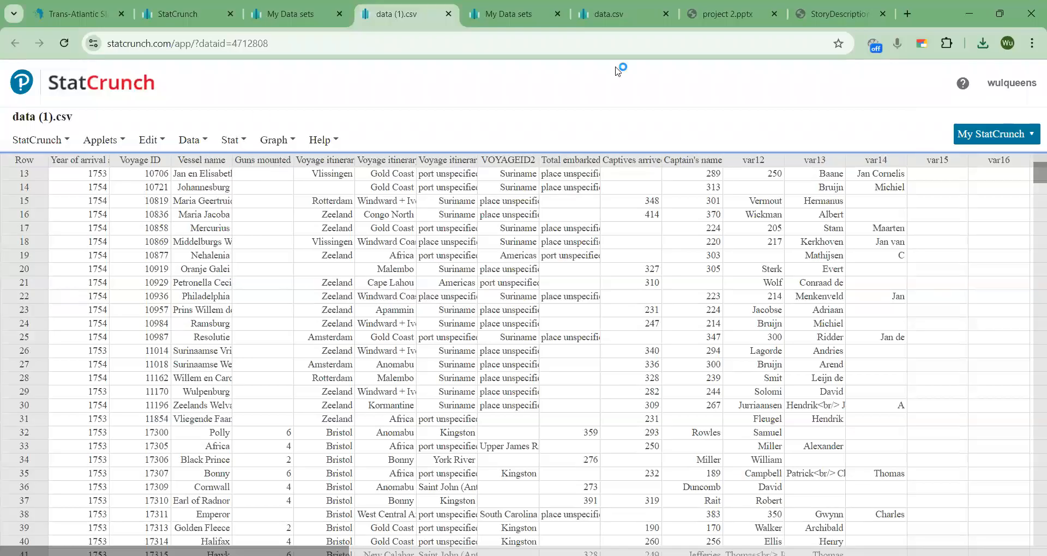
pyautogui.moveTo(305, 143)
pyautogui.mouseDown()
pyautogui.moveTo(284, 145)
pyautogui.moveTo(245, 176)
pyautogui.moveTo(232, 416)
pyautogui.moveTo(251, 169)
pyautogui.mouseUp()
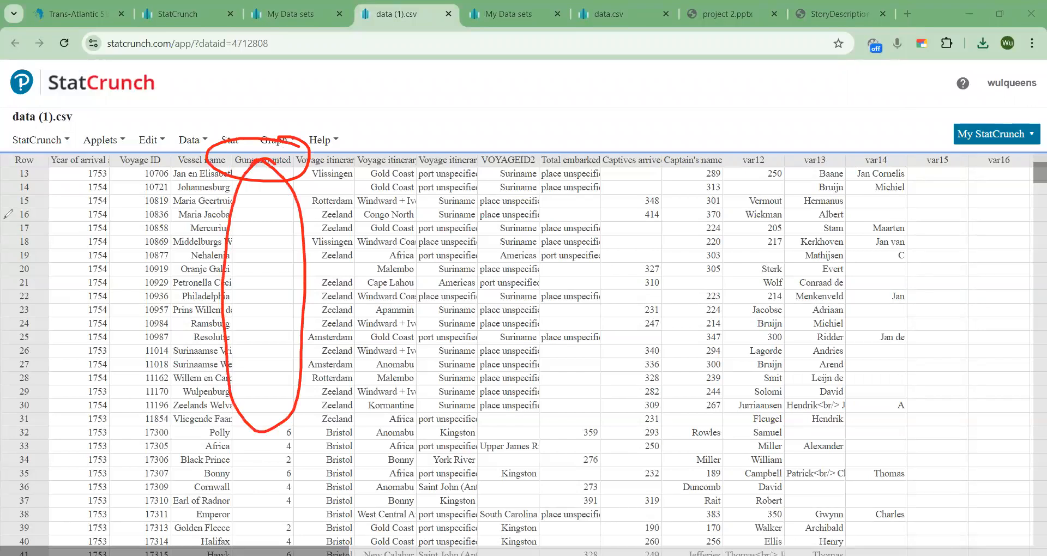
pyautogui.click(771, 14)
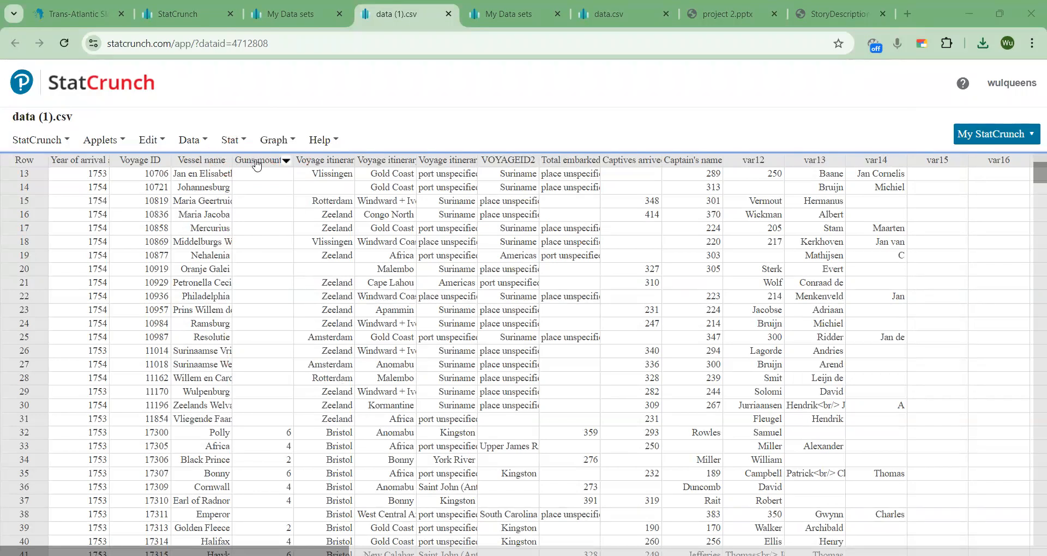
# Compute column summary statistics for Guns mounted and reposition the results window over the data table
pyautogui.click(232, 142)
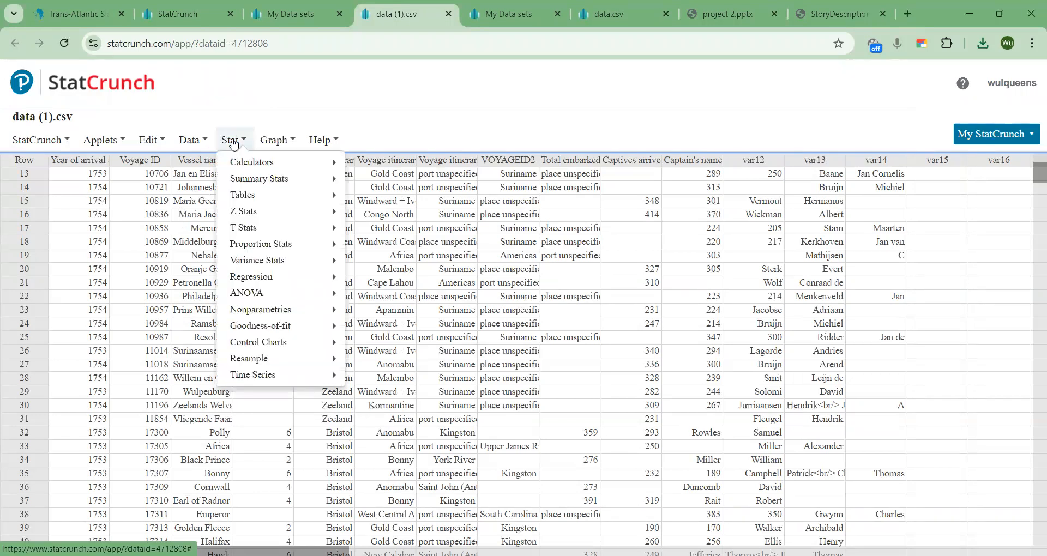
pyautogui.moveTo(253, 162)
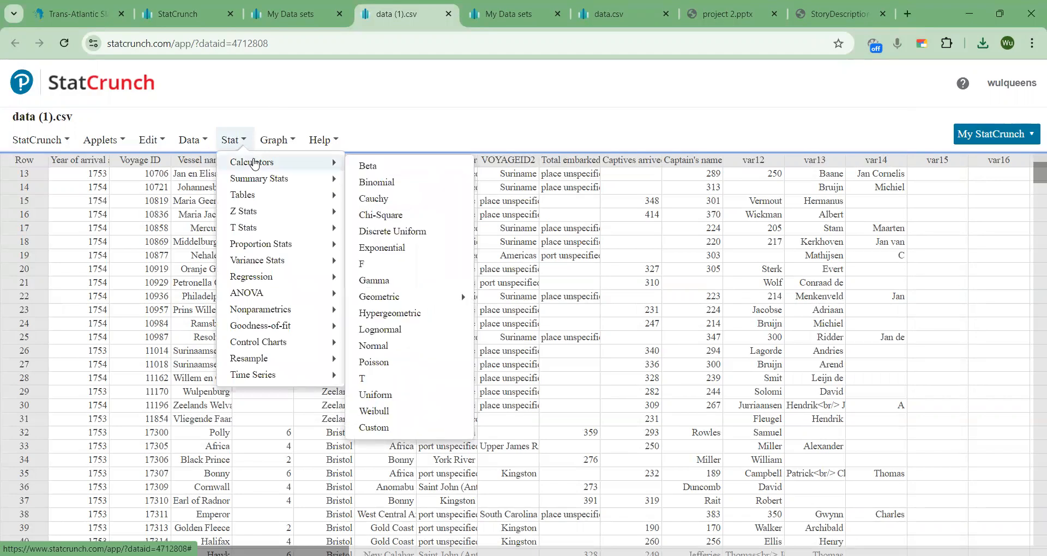
pyautogui.moveTo(254, 182)
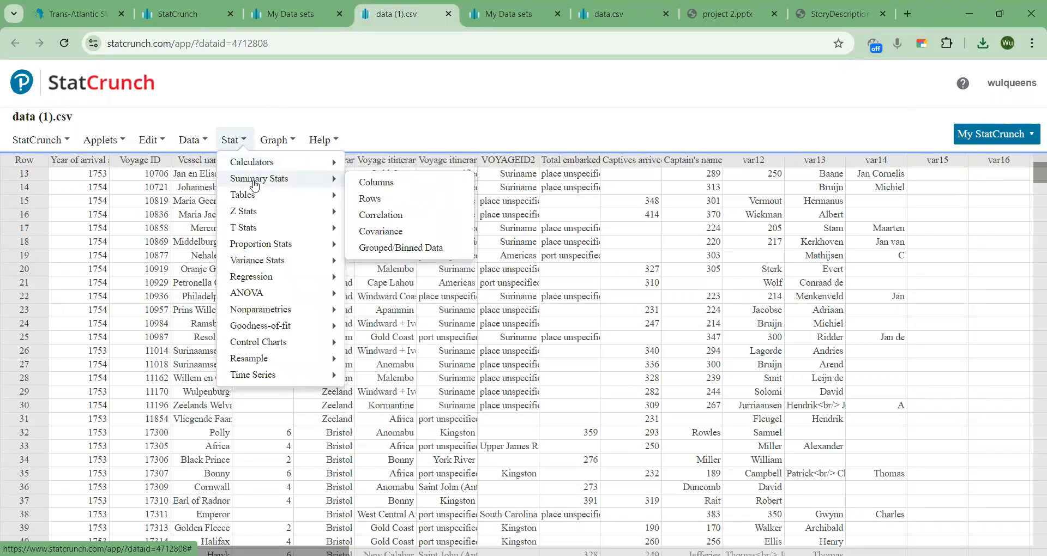
pyautogui.click(373, 188)
pyautogui.click(406, 156)
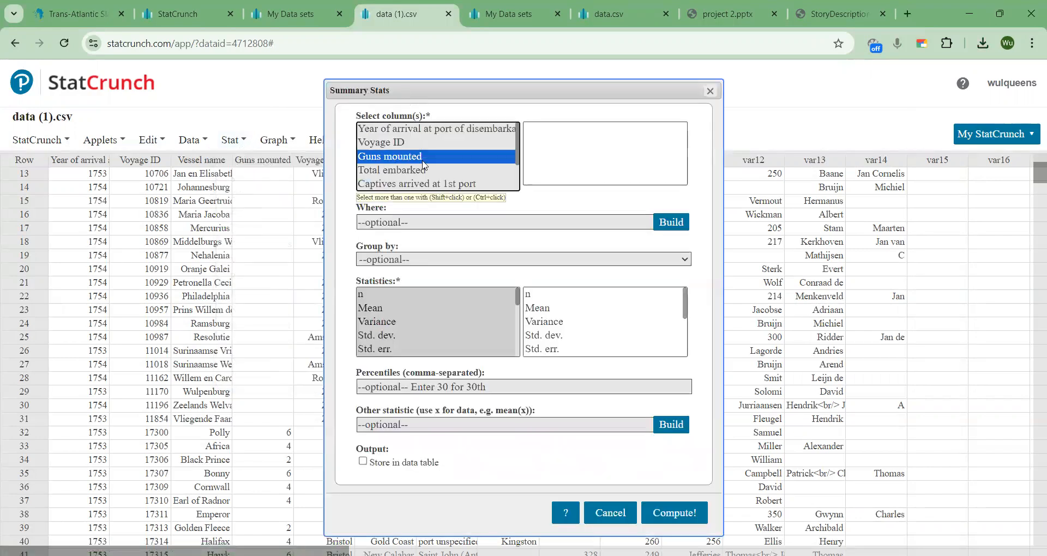
pyautogui.click(664, 513)
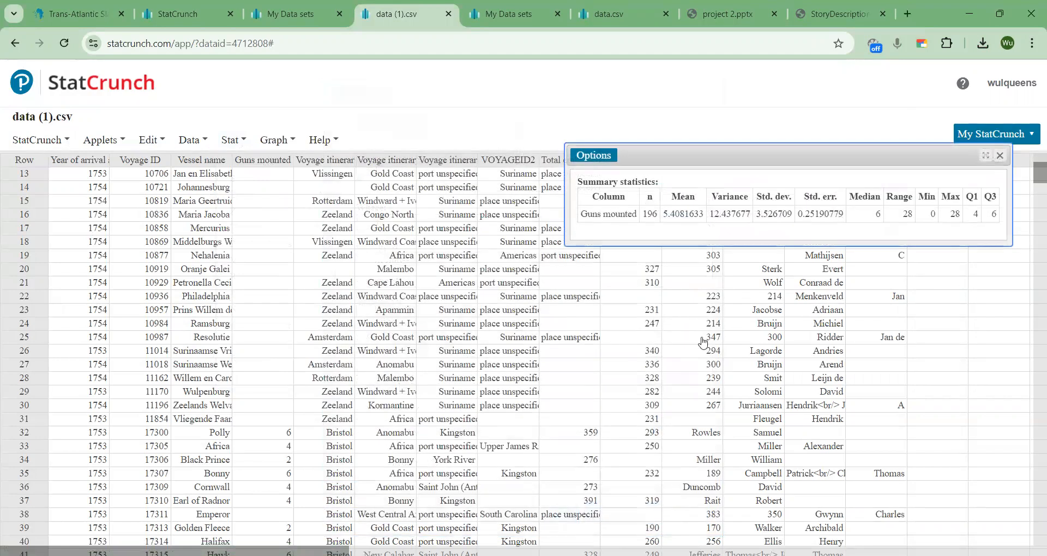
pyautogui.moveTo(698, 161); pyautogui.dragTo(416, 201)
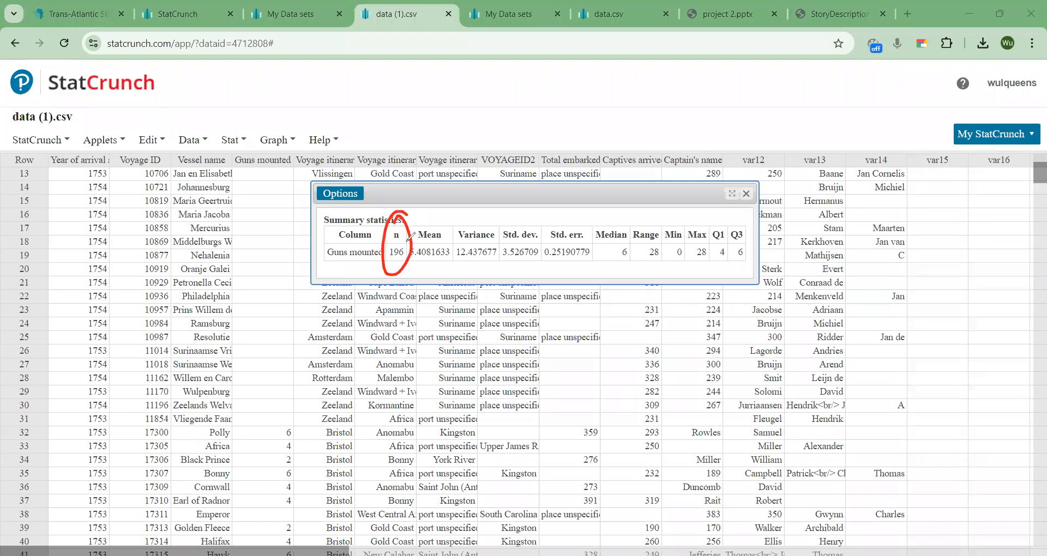
# Check the last data row, write 506 with an arrow toward the circled n in the summary statistics, and clear the marks
pyautogui.moveTo(407, 213)
pyautogui.mouseDown()
pyautogui.moveTo(412, 197)
pyautogui.moveTo(438, 189)
pyautogui.mouseUp()
pyautogui.moveTo(1035, 176); pyautogui.dragTo(1037, 540)
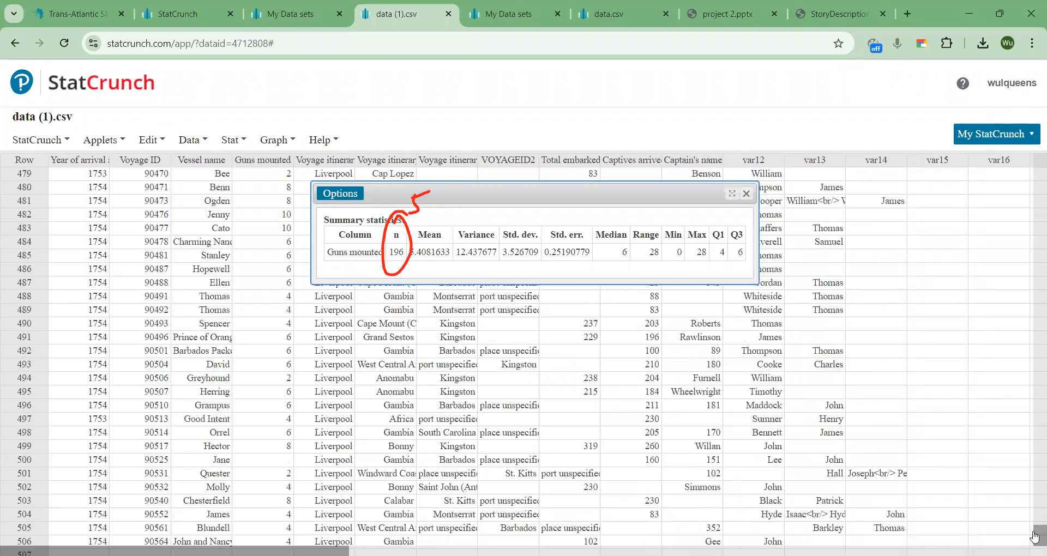
pyautogui.scroll(-1, 462, 360)
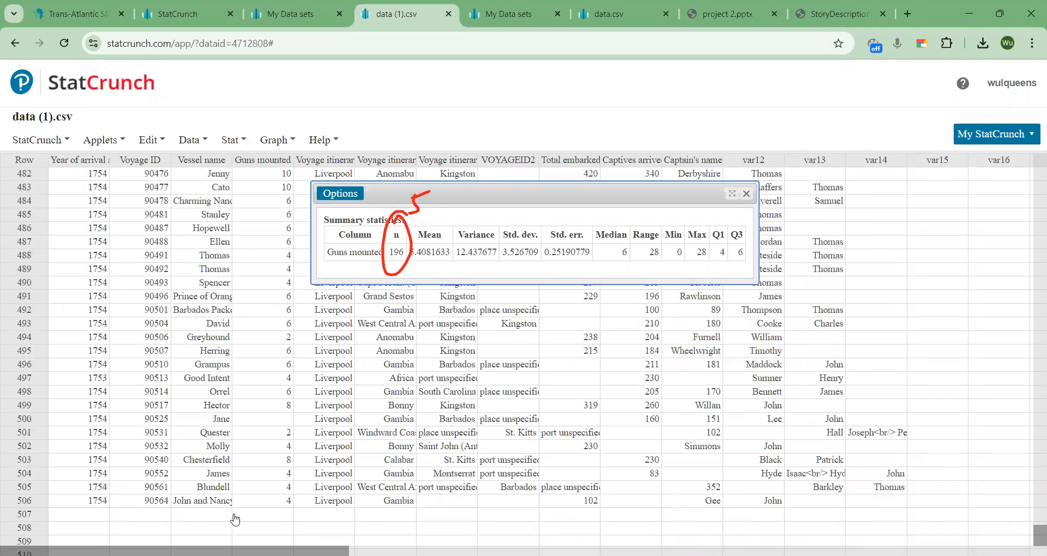
pyautogui.moveTo(1035, 534); pyautogui.dragTo(1026, 79)
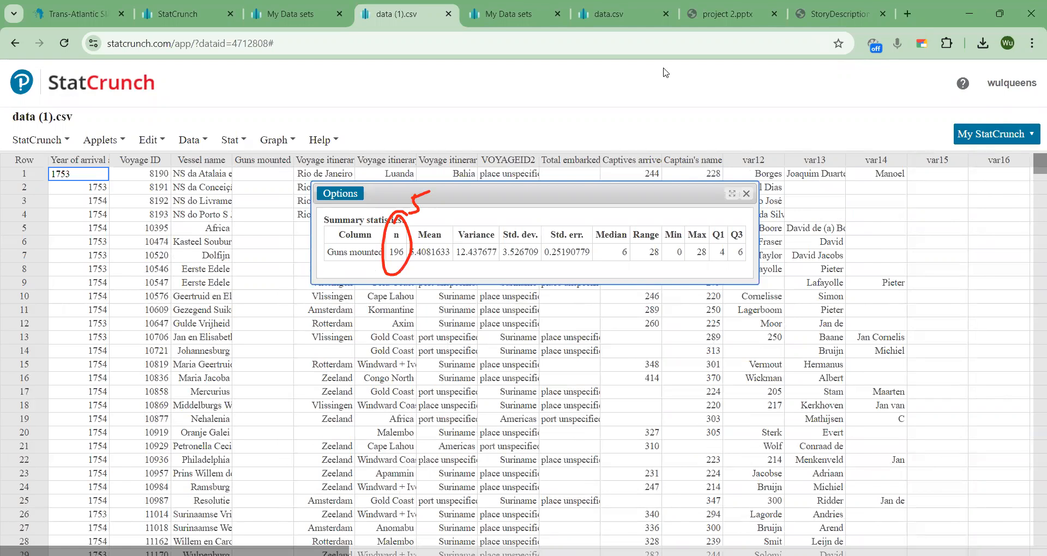
pyautogui.moveTo(431, 195); pyautogui.dragTo(433, 196)
pyautogui.moveTo(444, 184); pyautogui.dragTo(406, 238)
pyautogui.moveTo(405, 228); pyautogui.dragTo(414, 235)
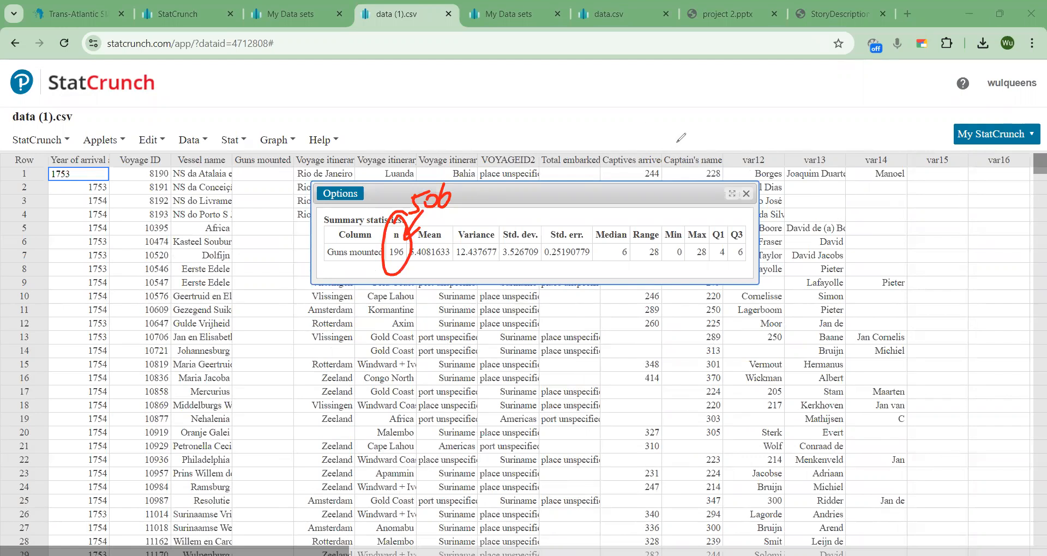
pyautogui.click(629, 93)
# Circle the Mean and Std. dev. of Guns mounted and handwrite the note "Ogden: 8 guns." above the table
pyautogui.moveTo(445, 217)
pyautogui.mouseDown()
pyautogui.moveTo(433, 265)
pyautogui.moveTo(440, 217)
pyautogui.mouseUp()
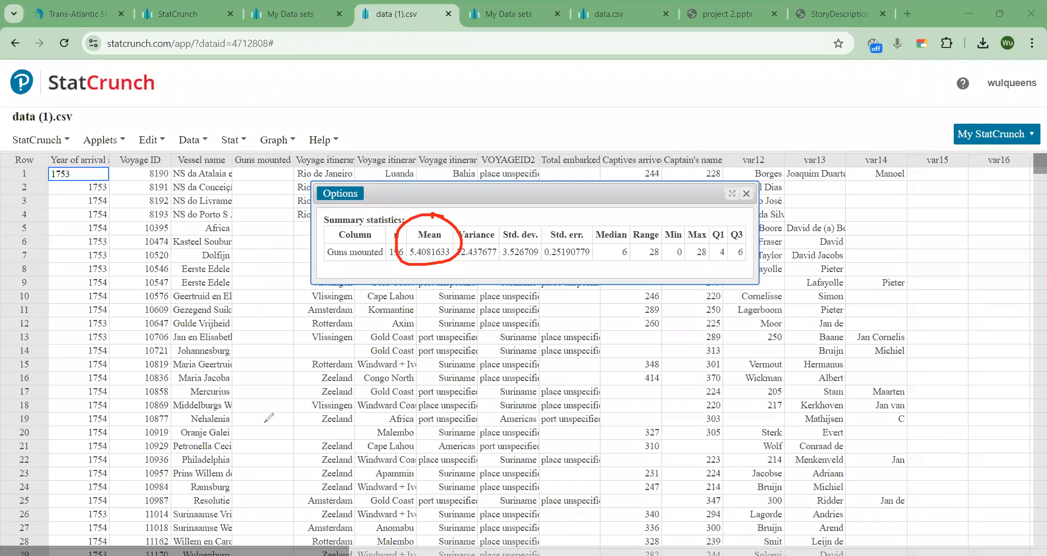
pyautogui.moveTo(766, 103)
pyautogui.mouseDown()
pyautogui.moveTo(872, 120)
pyautogui.moveTo(873, 104)
pyautogui.moveTo(921, 95)
pyautogui.moveTo(966, 108)
pyautogui.moveTo(960, 127)
pyautogui.mouseUp()
pyautogui.moveTo(980, 98)
pyautogui.mouseDown()
pyautogui.moveTo(1028, 92)
pyautogui.moveTo(1033, 110)
pyautogui.mouseUp()
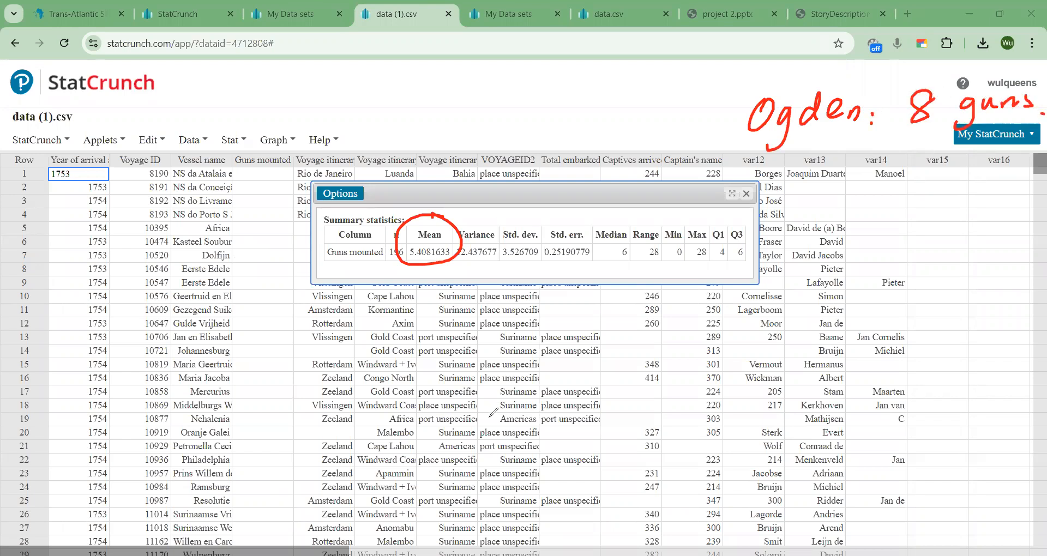
pyautogui.moveTo(548, 223)
pyautogui.mouseDown()
pyautogui.moveTo(497, 256)
pyautogui.moveTo(541, 221)
pyautogui.mouseUp()
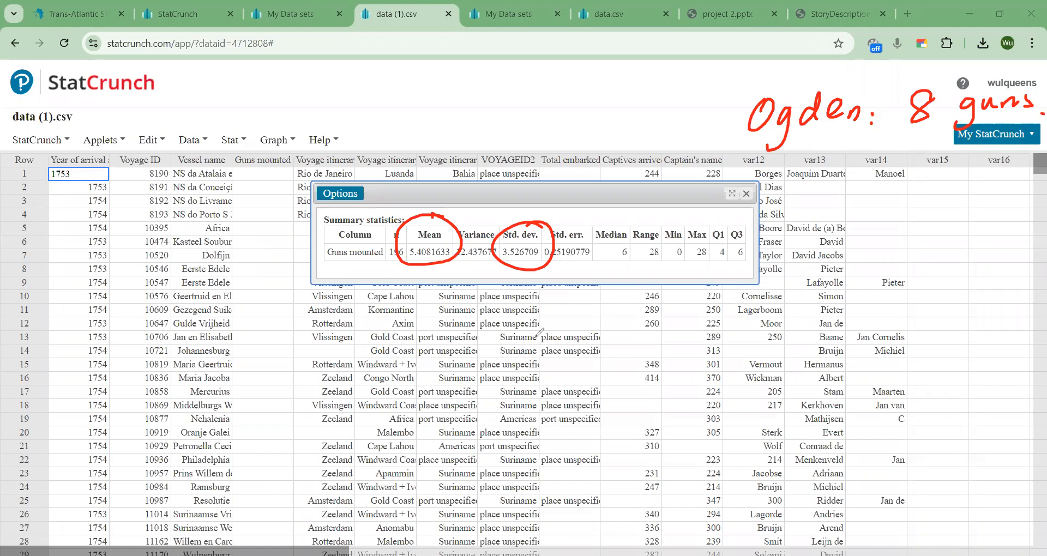
# Handwrite the z-score formula z = (x − x̄) / s beside the summary statistics
pyautogui.moveTo(884, 221)
pyautogui.mouseDown()
pyautogui.moveTo(866, 247)
pyautogui.moveTo(882, 249)
pyautogui.mouseUp()
pyautogui.moveTo(791, 227)
pyautogui.mouseDown()
pyautogui.moveTo(818, 264)
pyautogui.moveTo(815, 246)
pyautogui.mouseUp()
pyautogui.moveTo(834, 240); pyautogui.dragTo(848, 249)
pyautogui.moveTo(892, 231)
pyautogui.mouseDown()
pyautogui.moveTo(910, 229)
pyautogui.moveTo(922, 257)
pyautogui.mouseUp()
pyautogui.moveTo(931, 221)
pyautogui.mouseDown()
pyautogui.moveTo(912, 258)
pyautogui.moveTo(934, 211)
pyautogui.mouseUp()
pyautogui.moveTo(867, 257); pyautogui.dragTo(946, 256)
pyautogui.moveTo(909, 272); pyautogui.dragTo(897, 292)
# Write the substitution = (8 − 5.41) / 3.53 beneath the z formula and circle Ogden in the note
pyautogui.moveTo(842, 335); pyautogui.dragTo(860, 335)
pyautogui.moveTo(843, 345); pyautogui.dragTo(859, 344)
pyautogui.moveTo(881, 346); pyautogui.dragTo(959, 344)
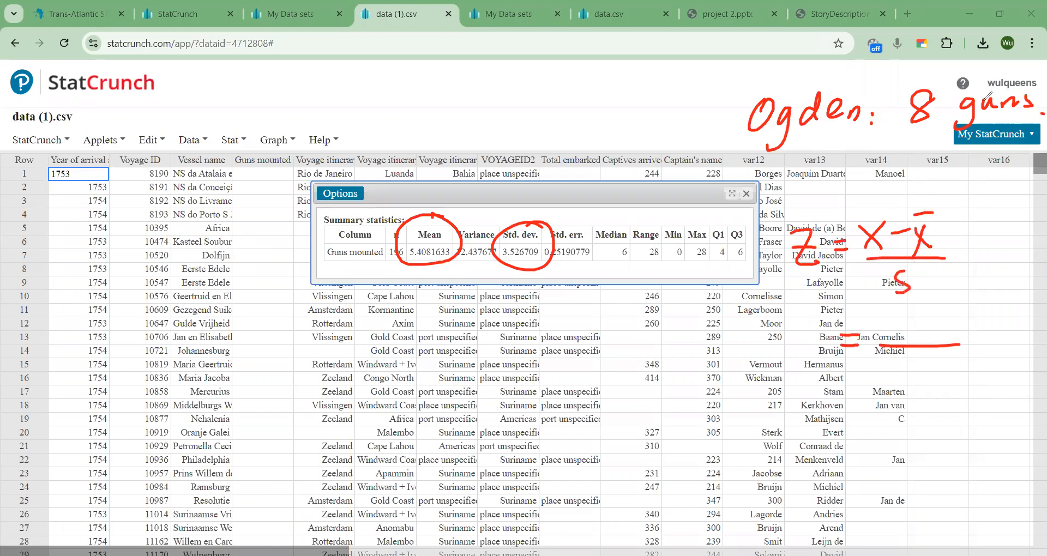
pyautogui.moveTo(897, 311); pyautogui.dragTo(893, 309)
pyautogui.moveTo(912, 321)
pyautogui.mouseDown()
pyautogui.moveTo(933, 337)
pyautogui.moveTo(949, 312)
pyautogui.moveTo(974, 329)
pyautogui.mouseUp()
pyautogui.click(951, 334)
pyautogui.moveTo(970, 317); pyautogui.dragTo(967, 341)
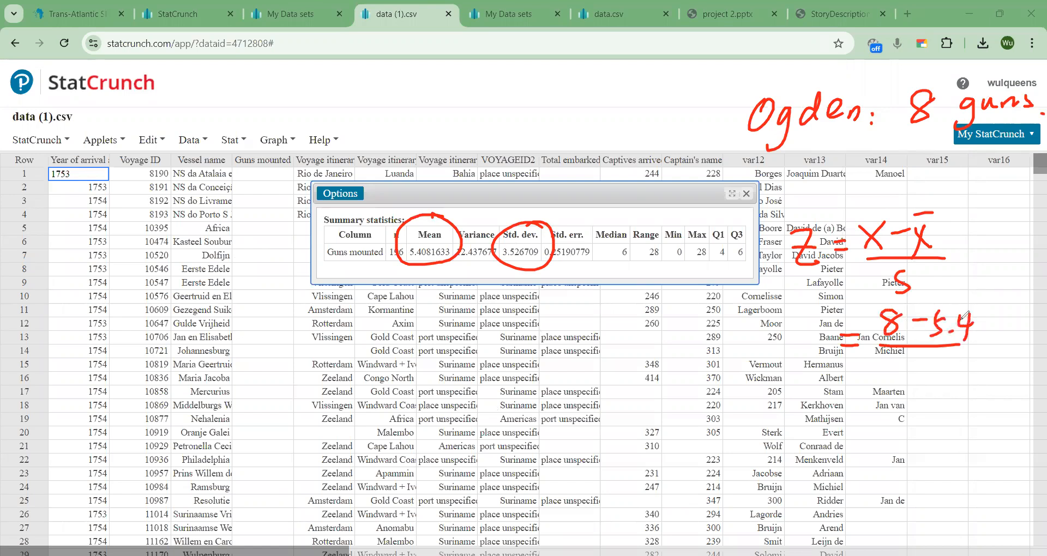
pyautogui.moveTo(899, 353)
pyautogui.mouseDown()
pyautogui.moveTo(909, 360)
pyautogui.moveTo(900, 377)
pyautogui.moveTo(929, 377)
pyautogui.mouseUp()
pyautogui.click(919, 375)
pyautogui.moveTo(932, 357)
pyautogui.mouseDown()
pyautogui.moveTo(956, 369)
pyautogui.moveTo(948, 377)
pyautogui.mouseUp()
pyautogui.moveTo(978, 314)
pyautogui.mouseDown()
pyautogui.moveTo(980, 336)
pyautogui.moveTo(992, 342)
pyautogui.mouseUp()
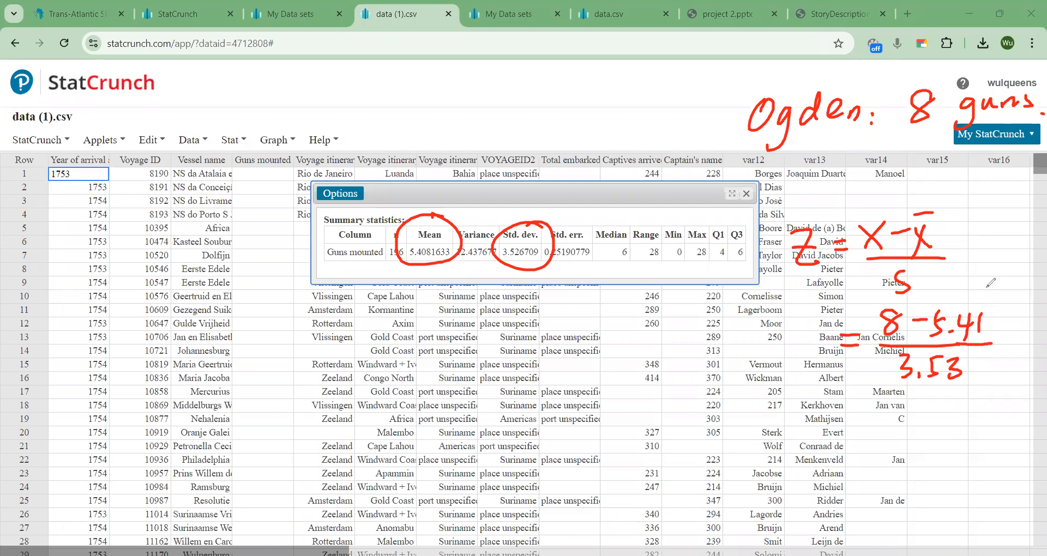
pyautogui.moveTo(872, 87)
pyautogui.mouseDown()
pyautogui.moveTo(785, 76)
pyautogui.moveTo(879, 90)
pyautogui.mouseUp()
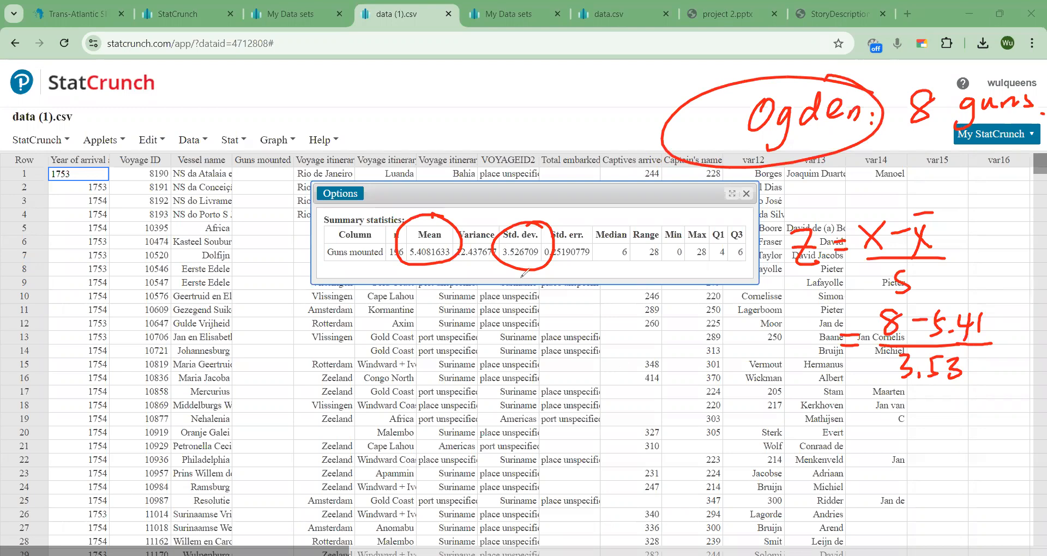
# Clear all handwritten marks and close the Guns mounted summary statistics
pyautogui.press('e')
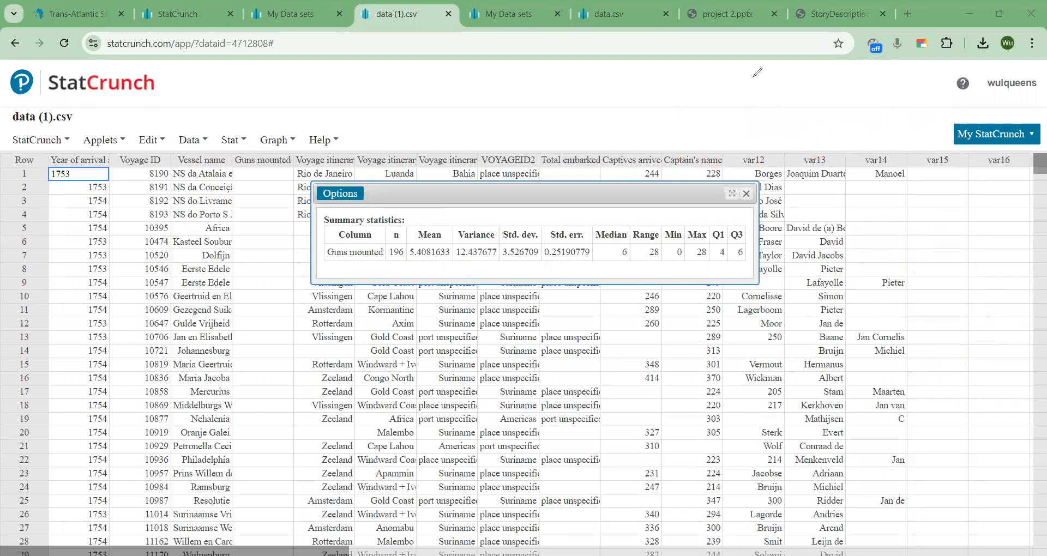
pyautogui.click(745, 194)
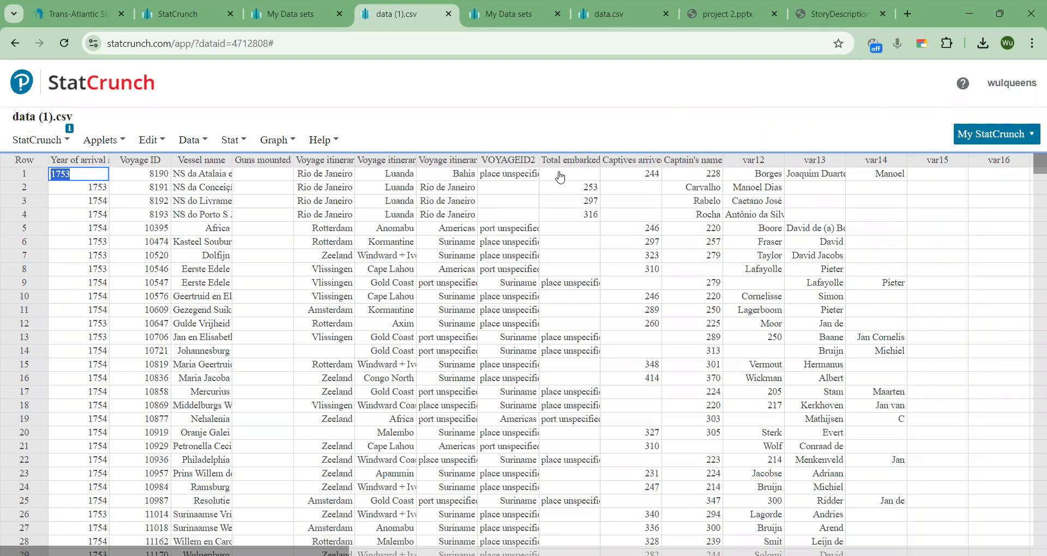
# Widen the column for the voyage itinerary imputed port where began so that its header is readable
pyautogui.moveTo(433, 156); pyautogui.dragTo(443, 157)
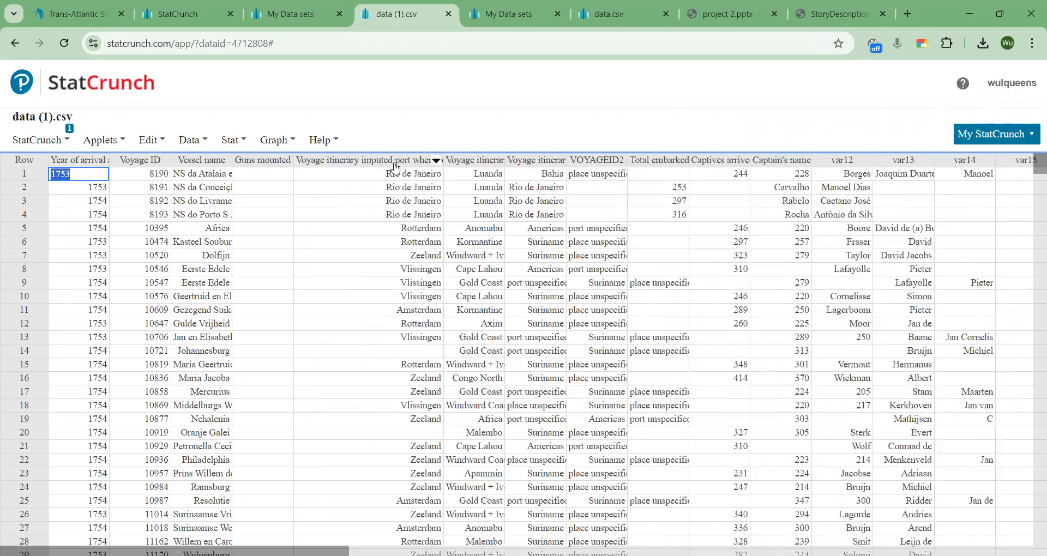
pyautogui.moveTo(443, 157); pyautogui.dragTo(503, 157)
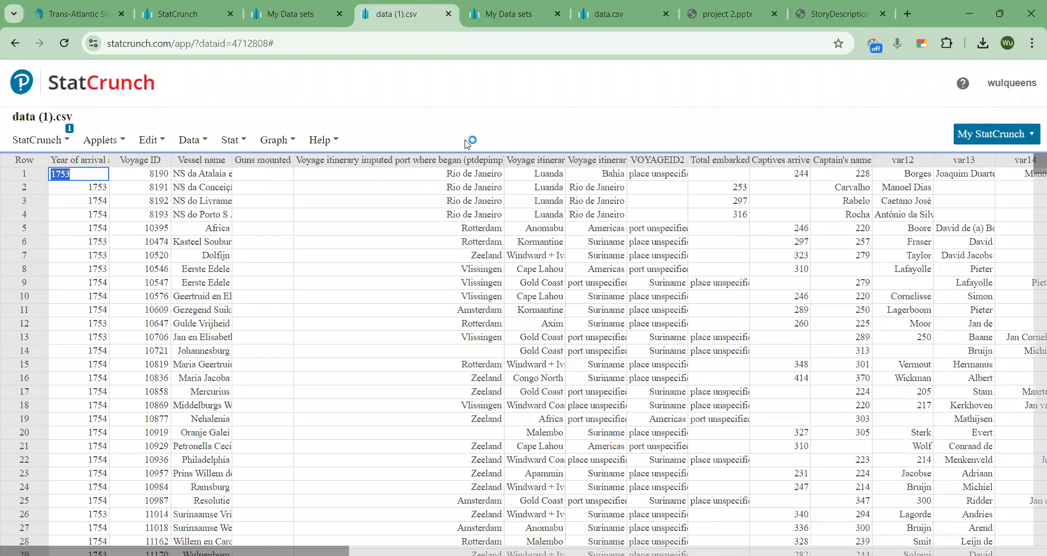